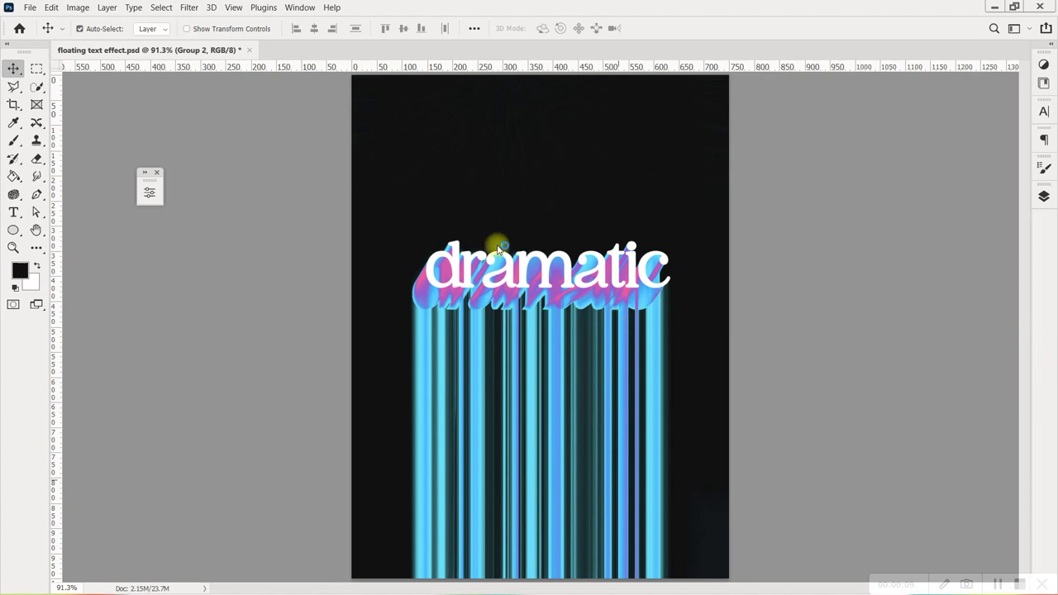
With the finished dramatic text effect showing, bring up the File menu commands
key(space)
click(27, 8)
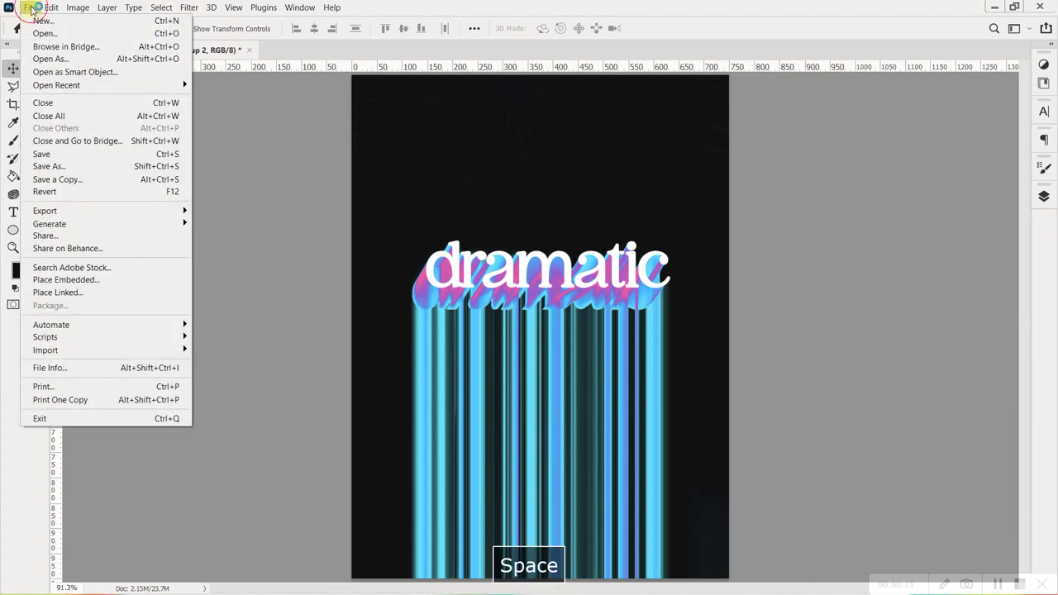
Create a new white-background document, 750 × 1000 px at 300 ppi
click(58, 19)
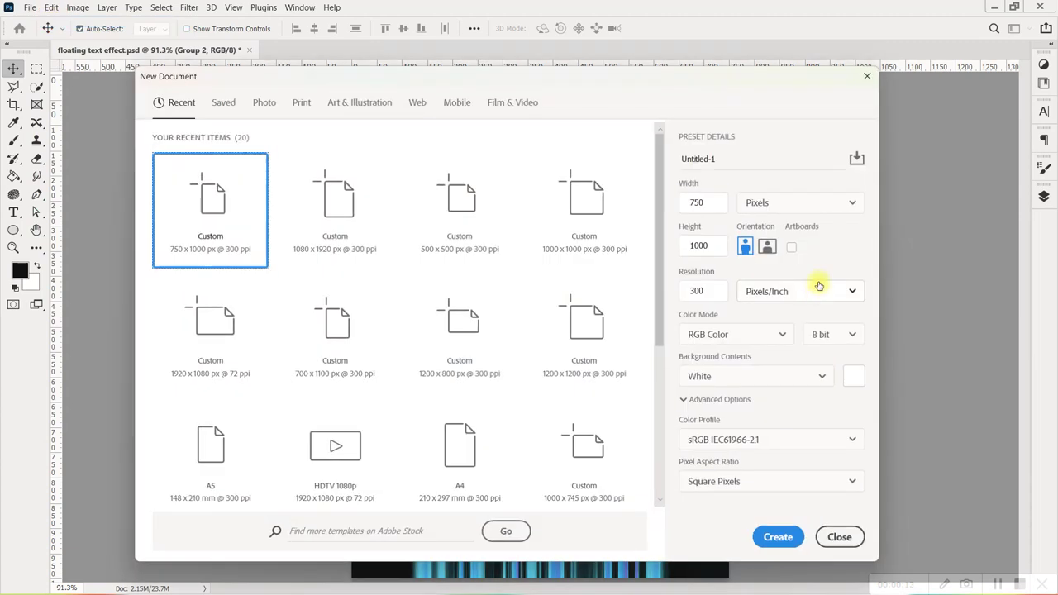
click(709, 202)
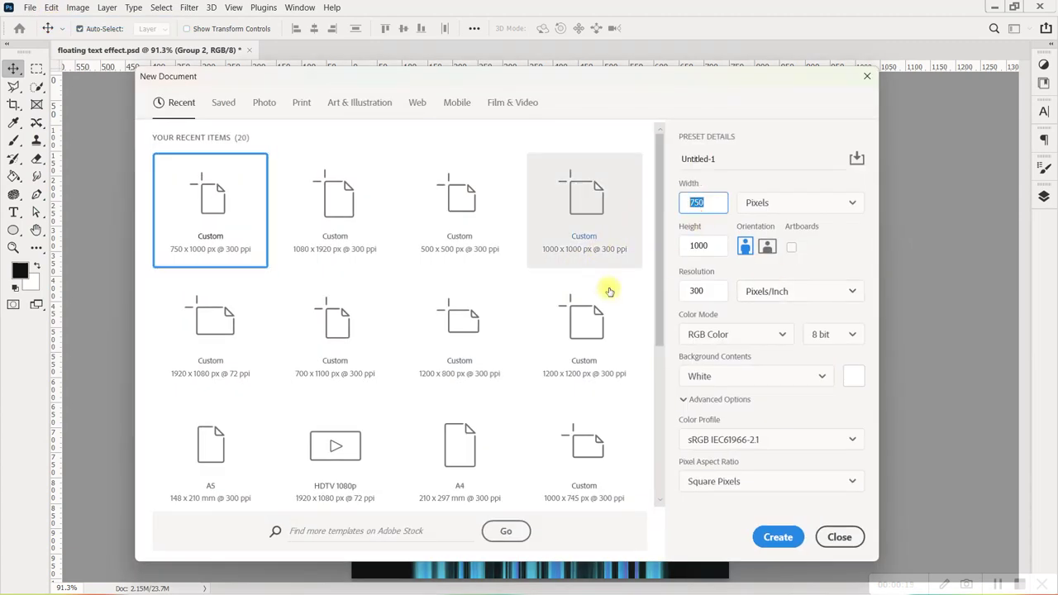
click(711, 245)
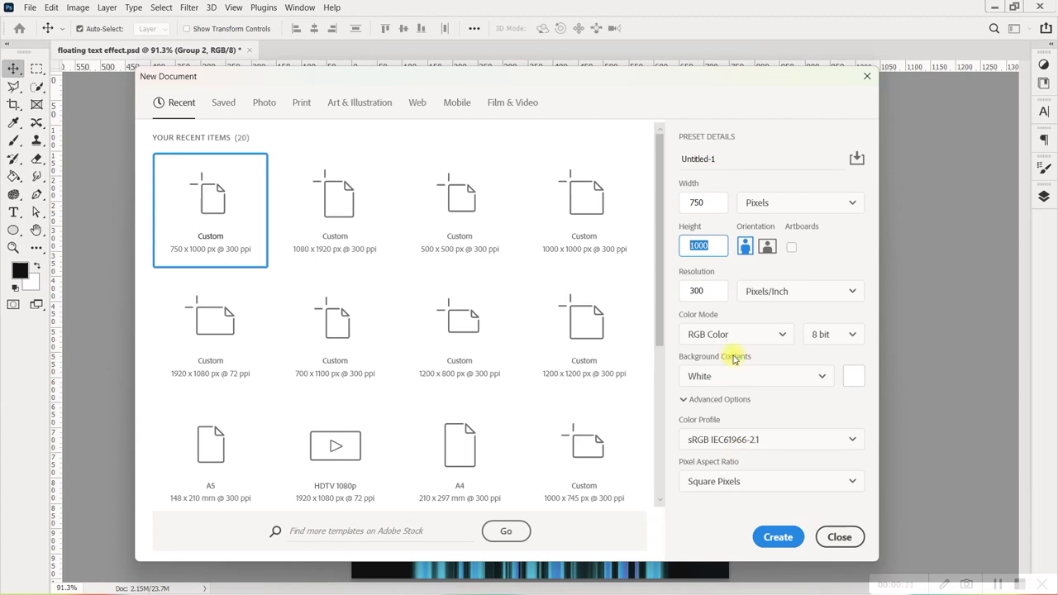
click(778, 538)
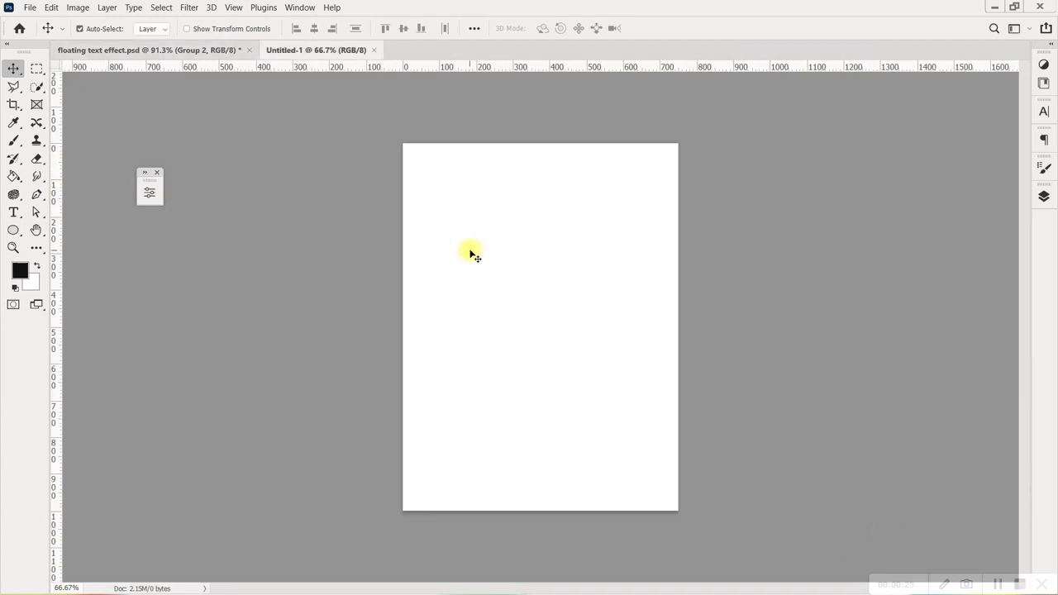
Fit the page on screen and type 'DREMIC' as new text near the top
key(ctrl+0)
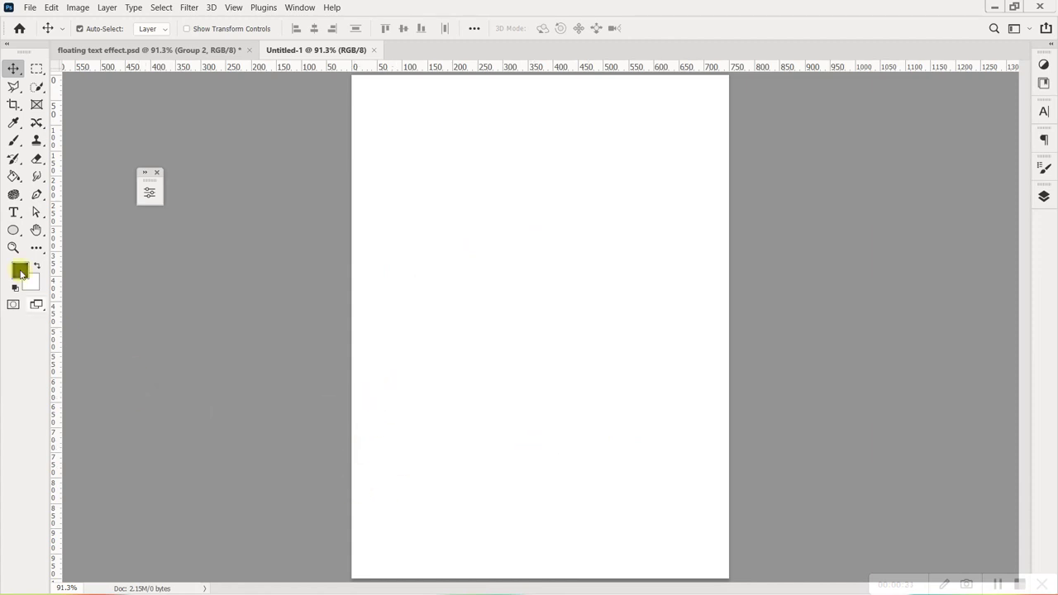
click(14, 212)
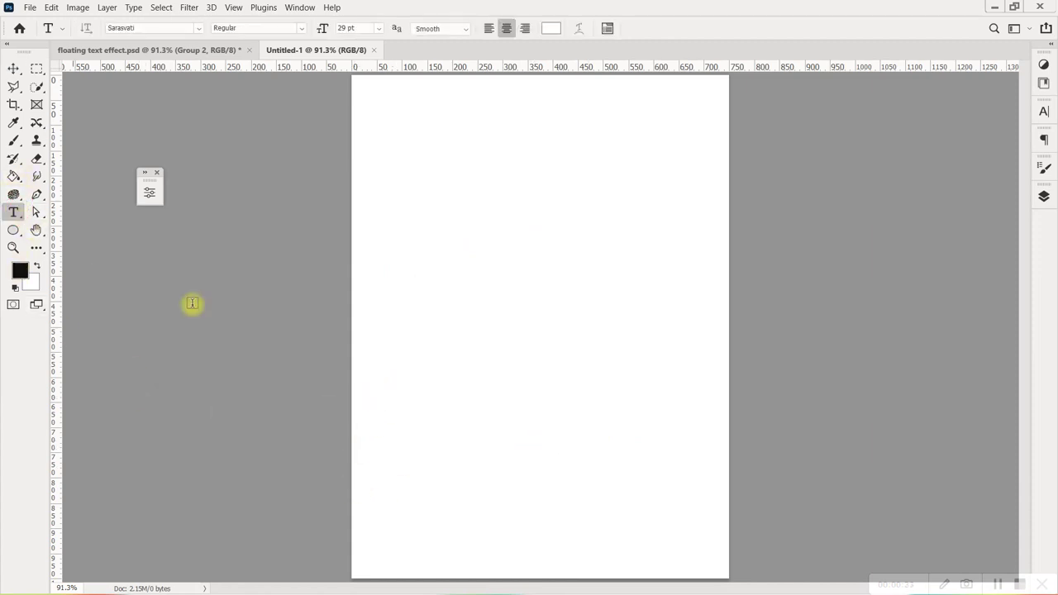
click(513, 238)
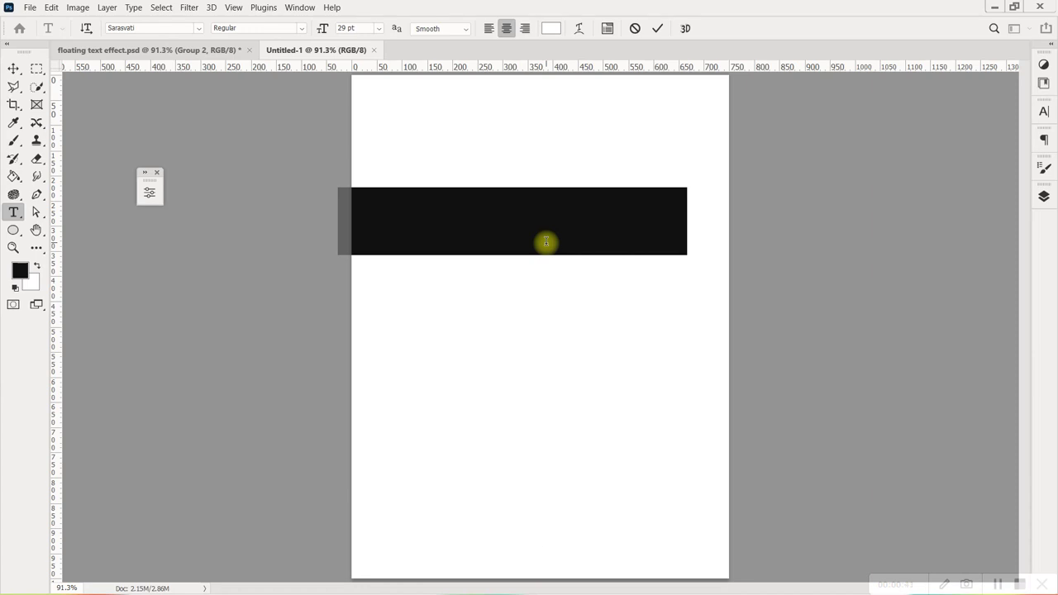
text(D)
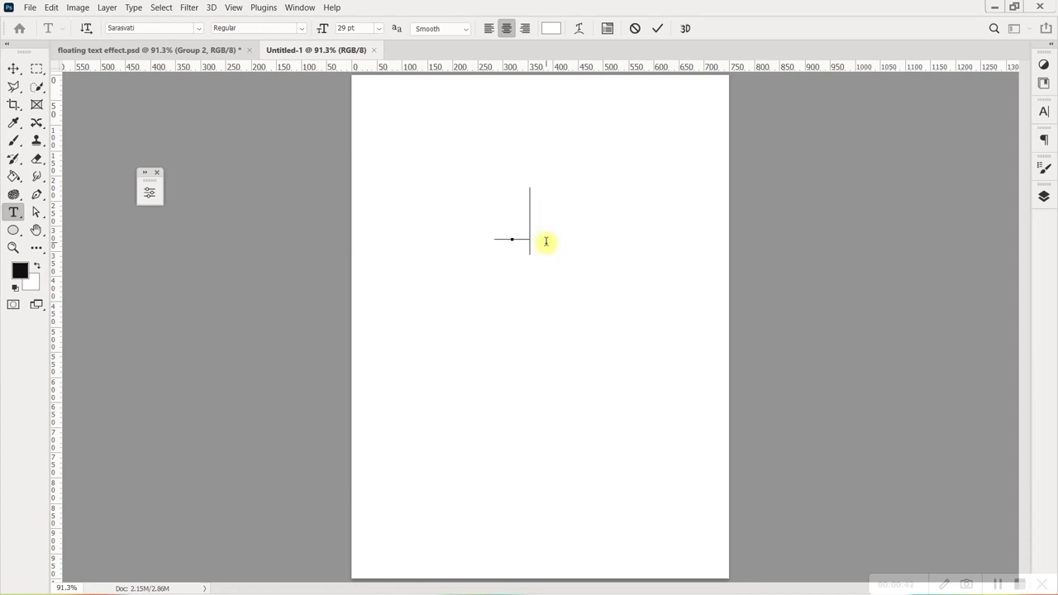
text(RE)
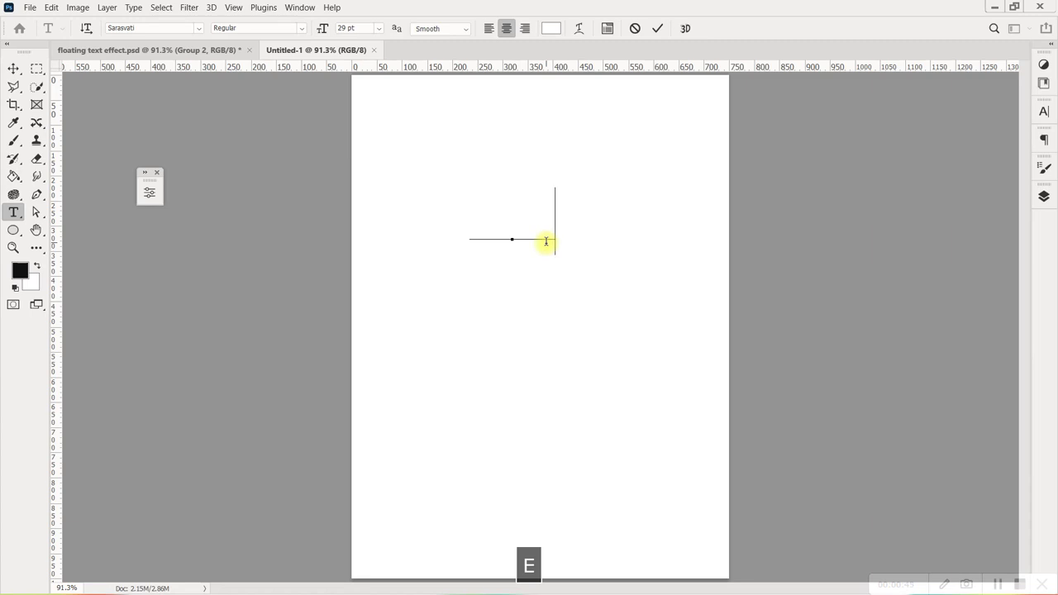
text(MI)
text(C)
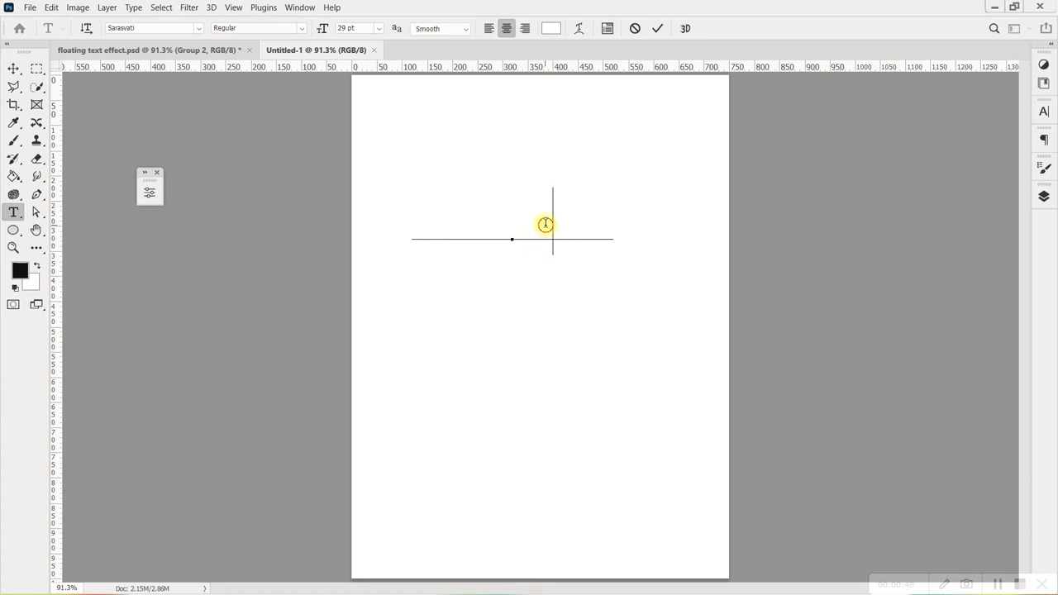
Colour the whole text line black and commit the edit
double_click(546, 225)
click(552, 28)
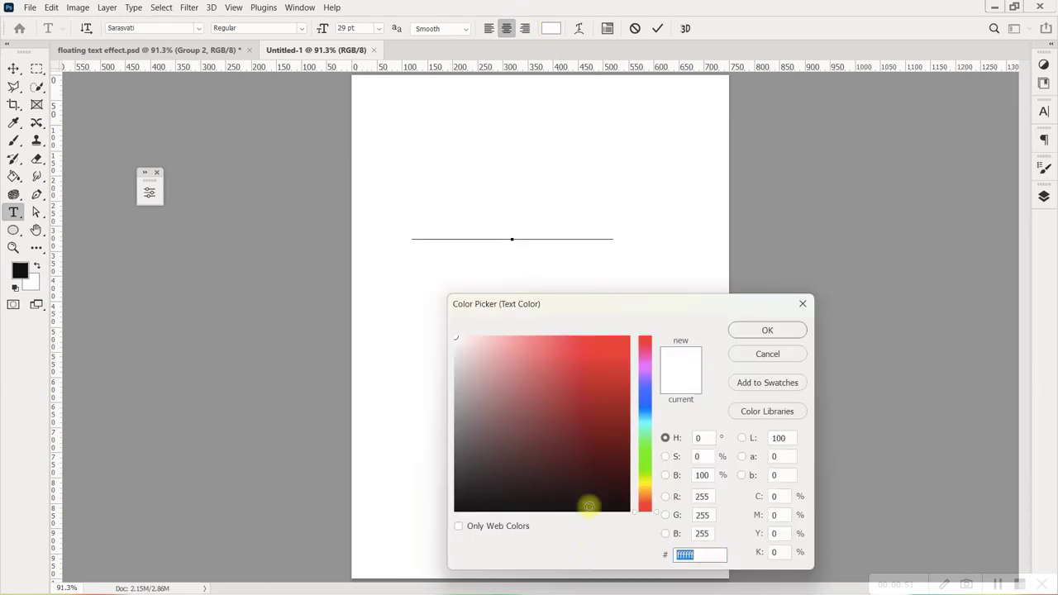
drag(615, 484, 637, 524)
click(762, 330)
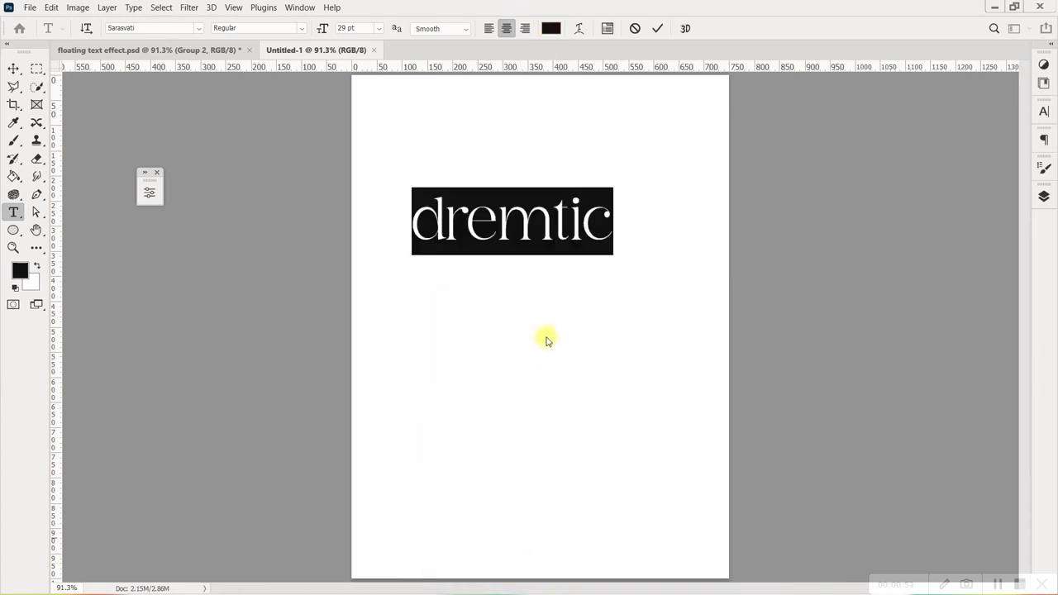
click(658, 28)
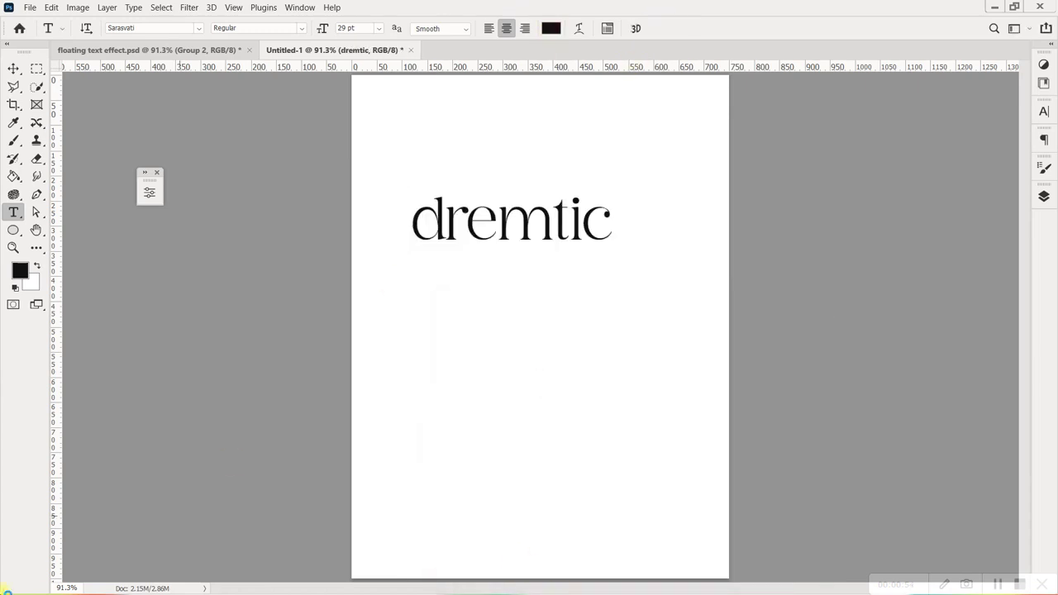
click(13, 68)
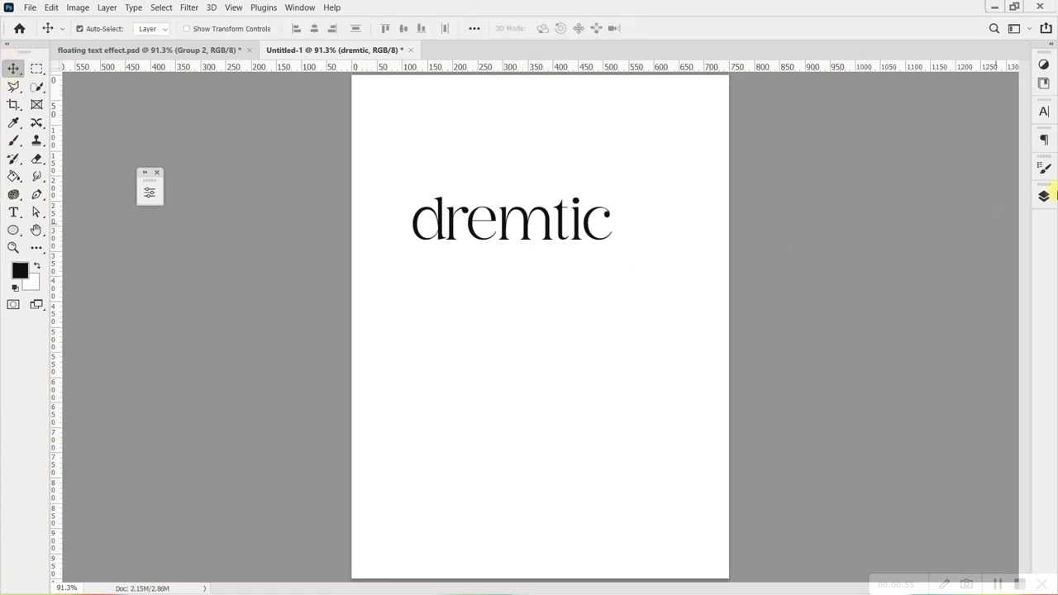
Centre the dremtic text horizontally on the page using the Background layer
click(1043, 196)
ctrl+click(940, 304)
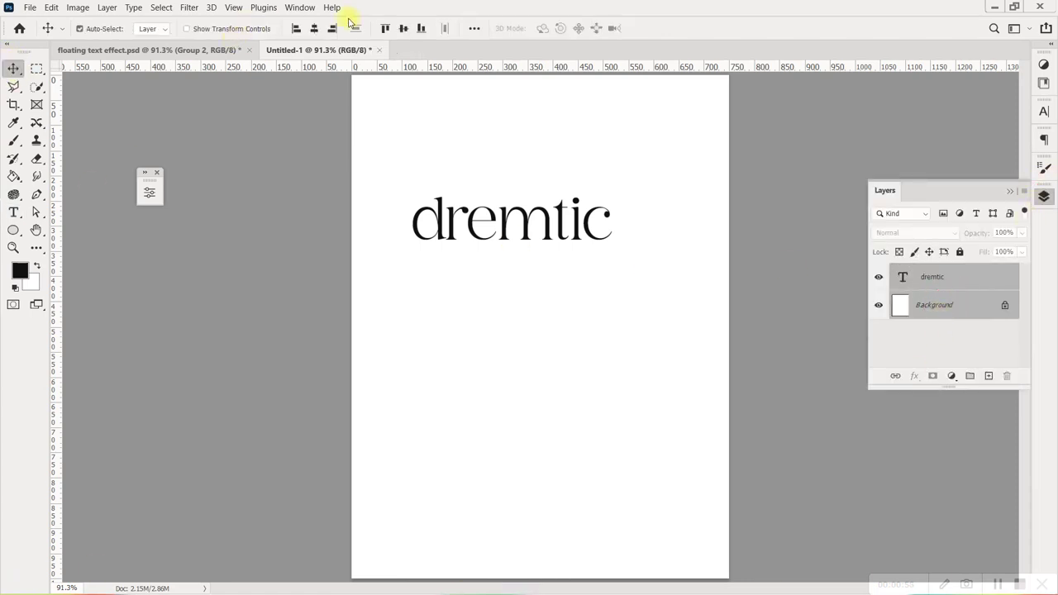
click(314, 28)
click(536, 184)
click(571, 236)
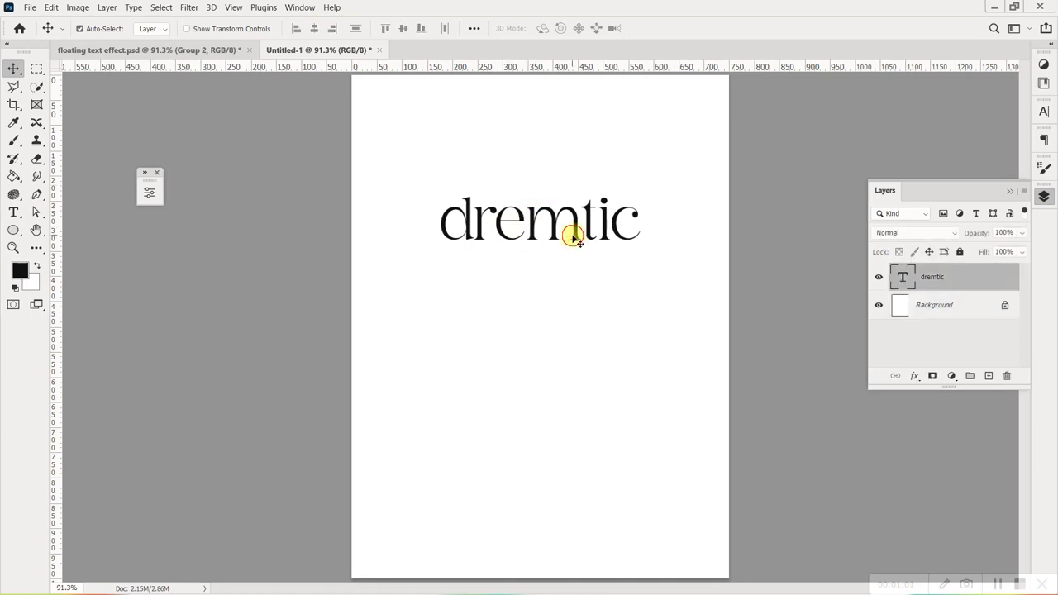
Enlarge the dremtic text from 29 pt to 35 pt and commit it
double_click(502, 235)
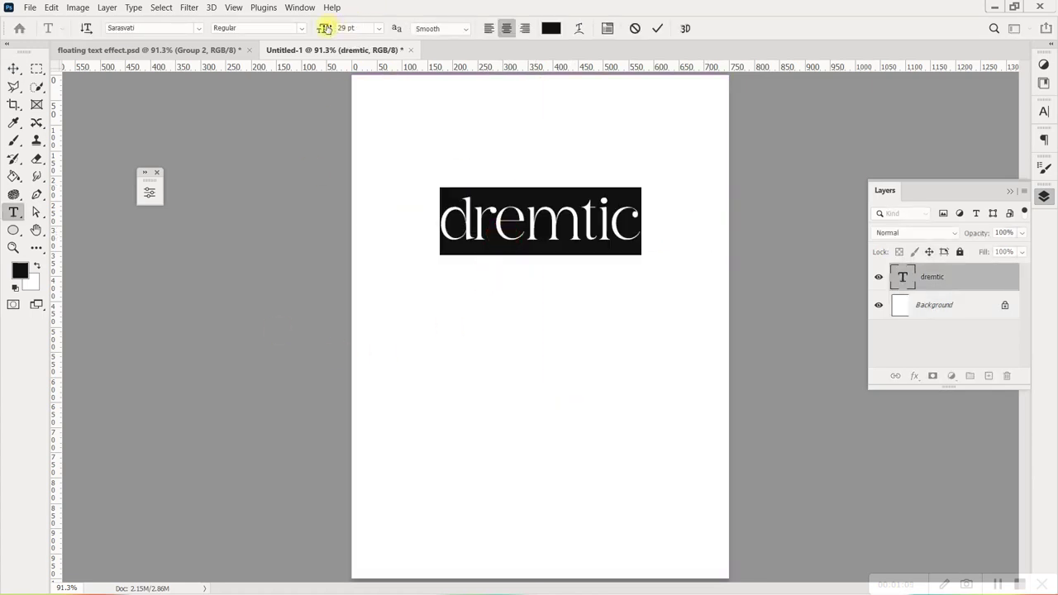
drag(325, 28, 330, 28)
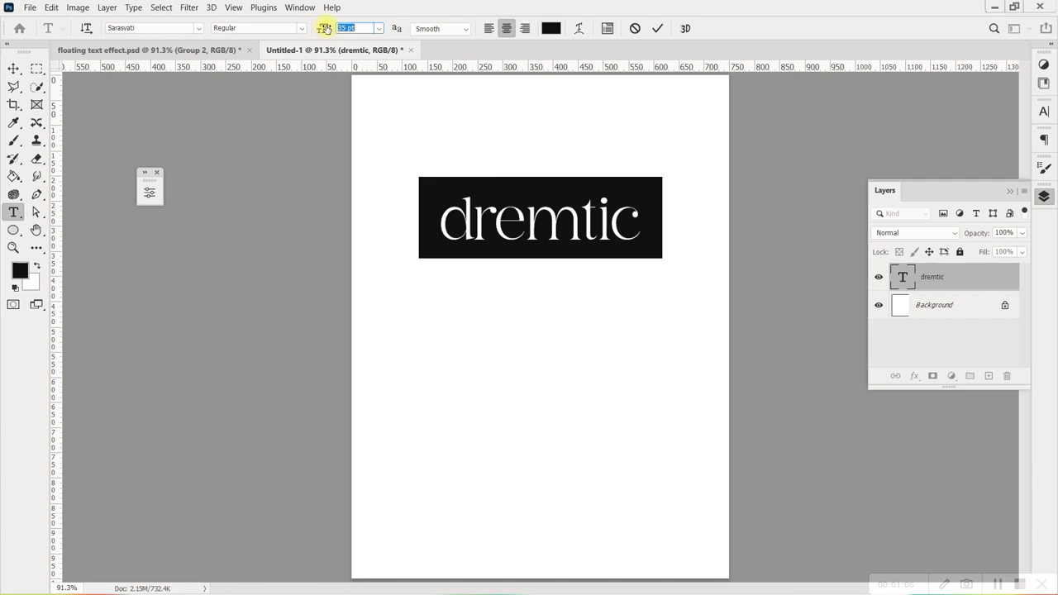
click(655, 32)
ctrl+click(930, 304)
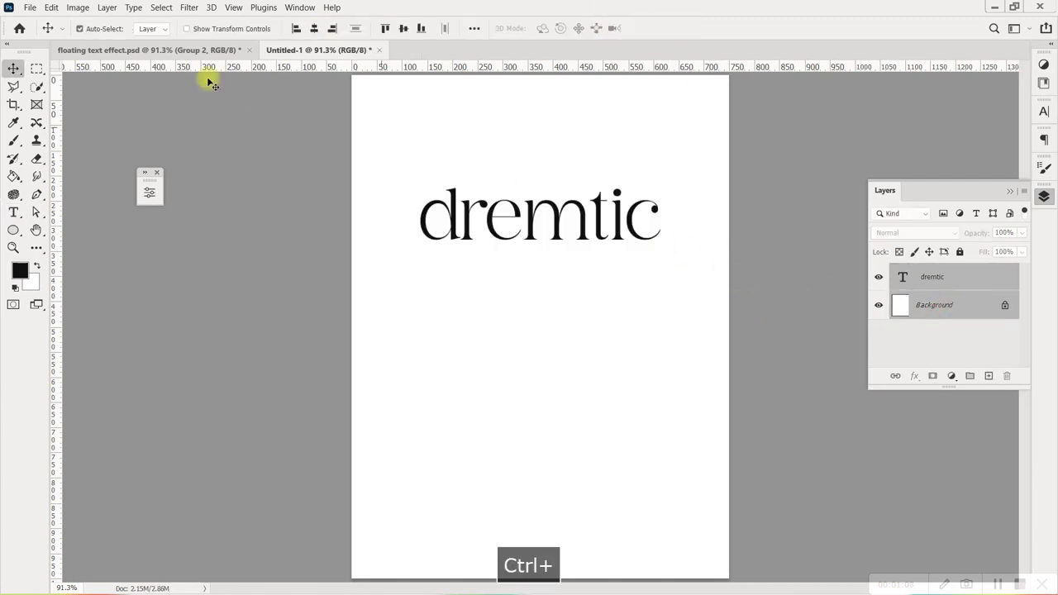
click(948, 286)
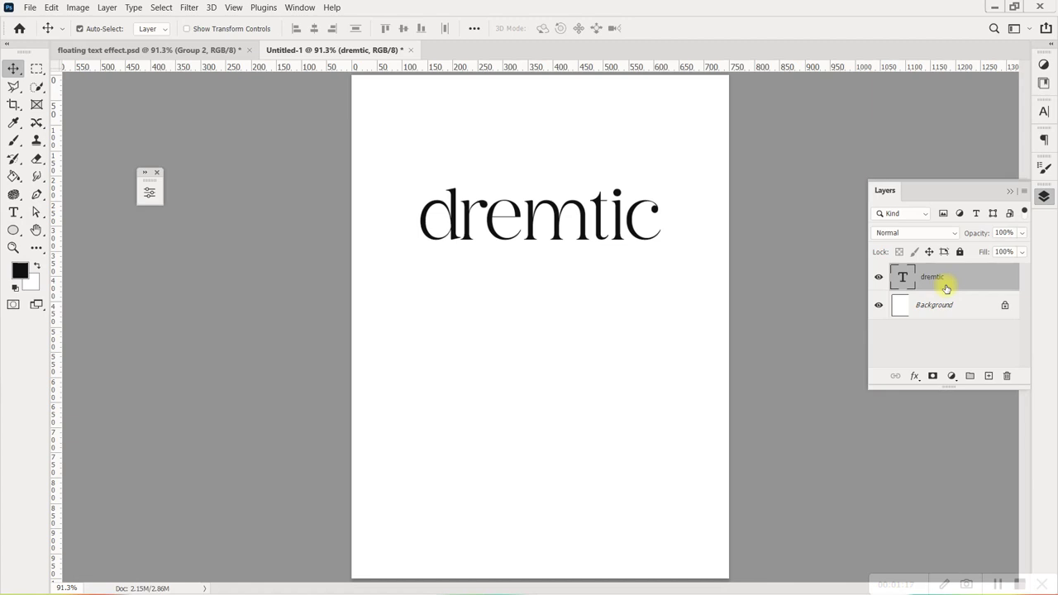
Duplicate the dremtic text layer with Ctrl+J and rasterize the copy
key(ctrl+j)
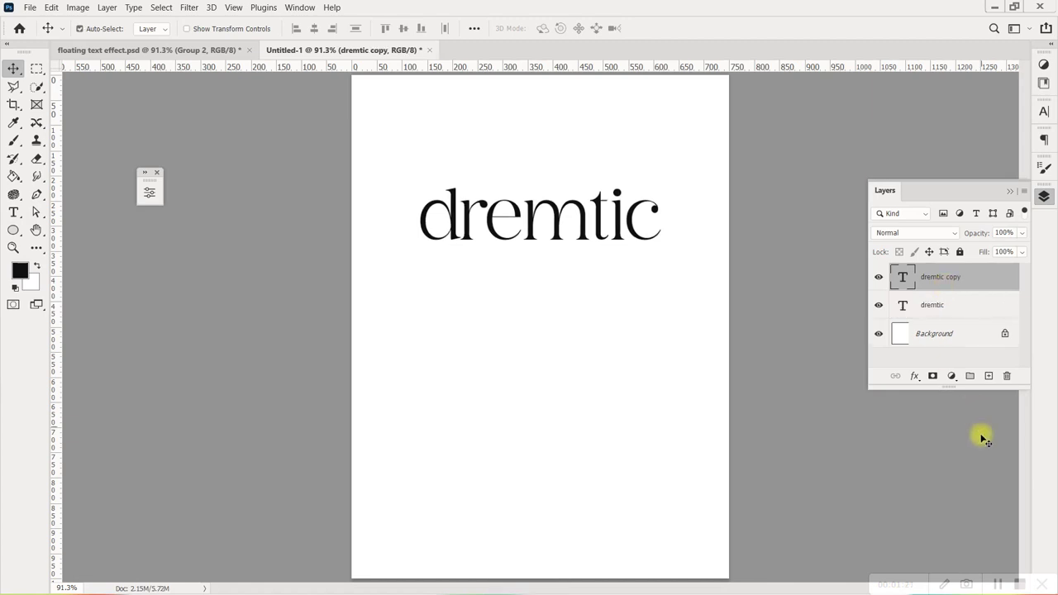
click(997, 585)
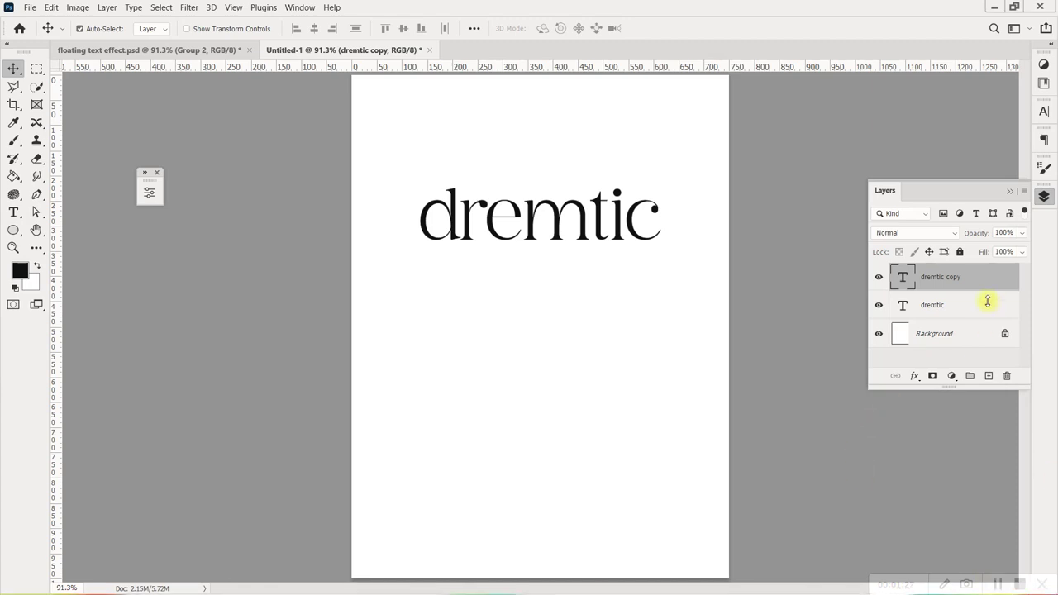
key(space)
right_click(957, 285)
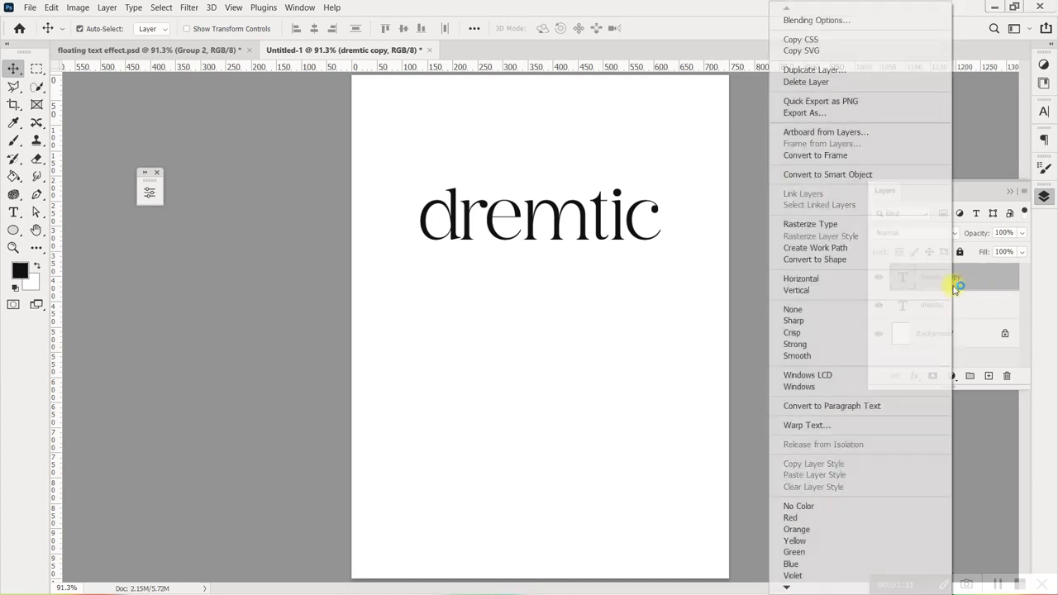
click(850, 225)
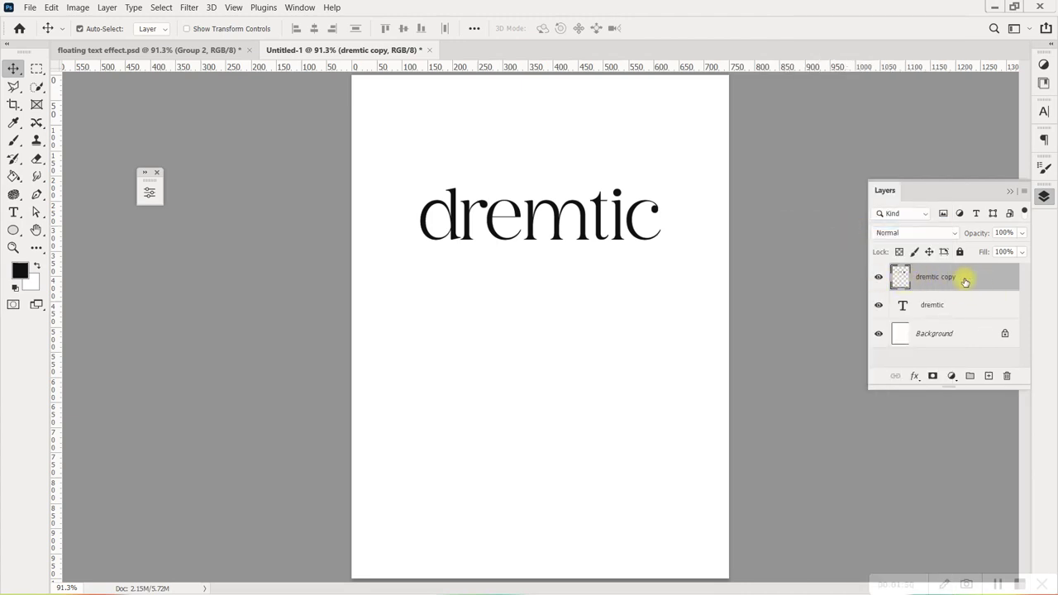
Move the rasterized copy below the original and hide the original text layer
drag(965, 282, 957, 323)
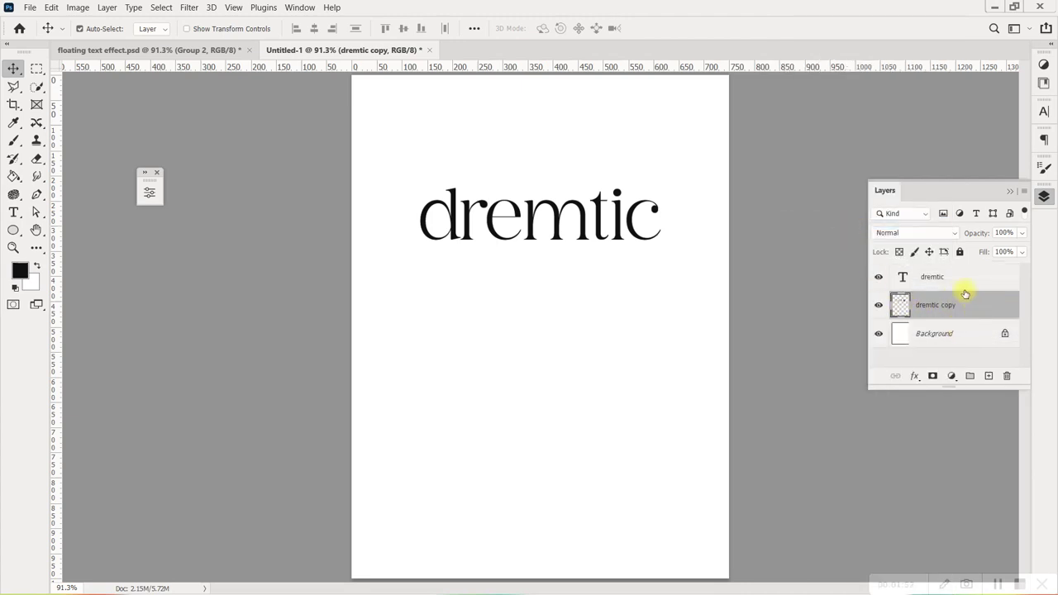
click(938, 280)
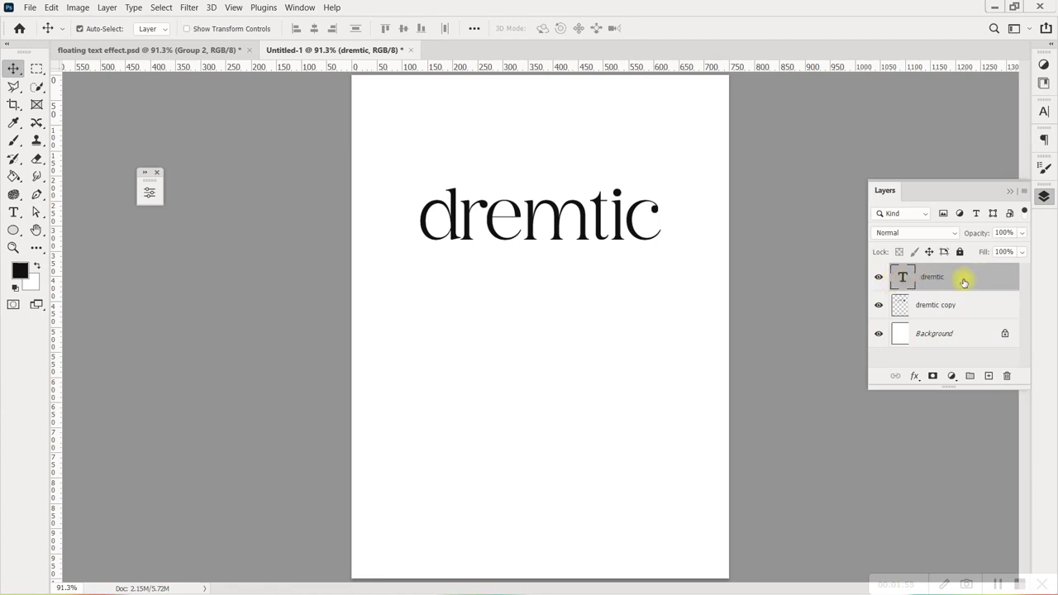
click(879, 279)
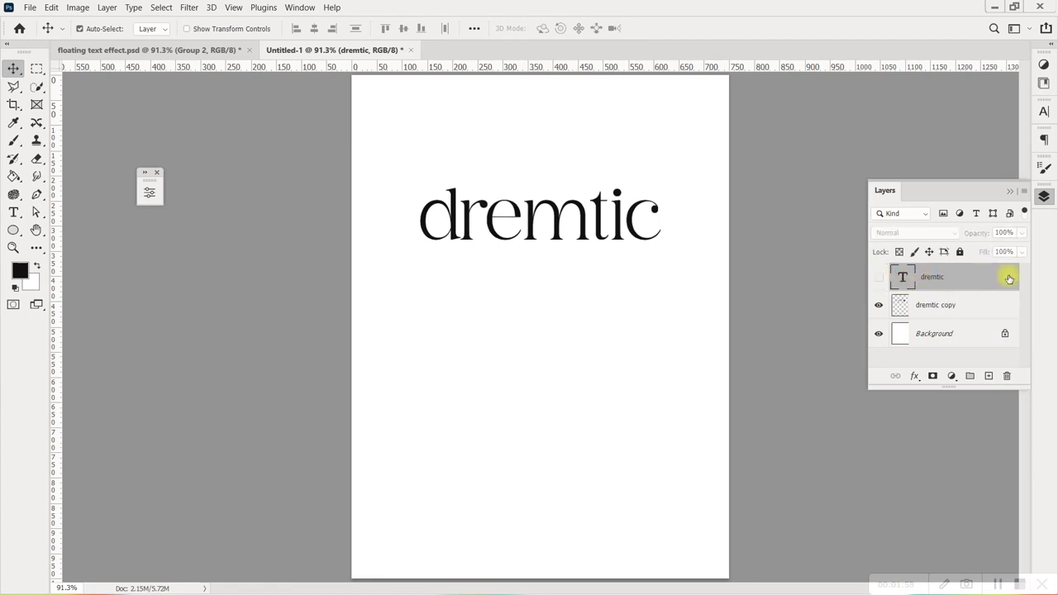
click(905, 300)
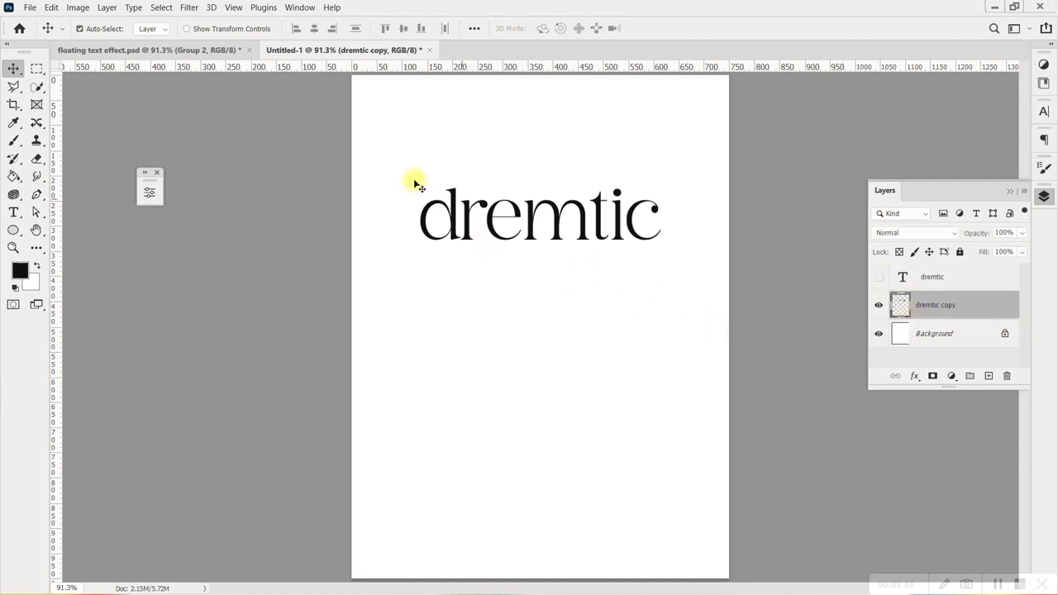
click(191, 8)
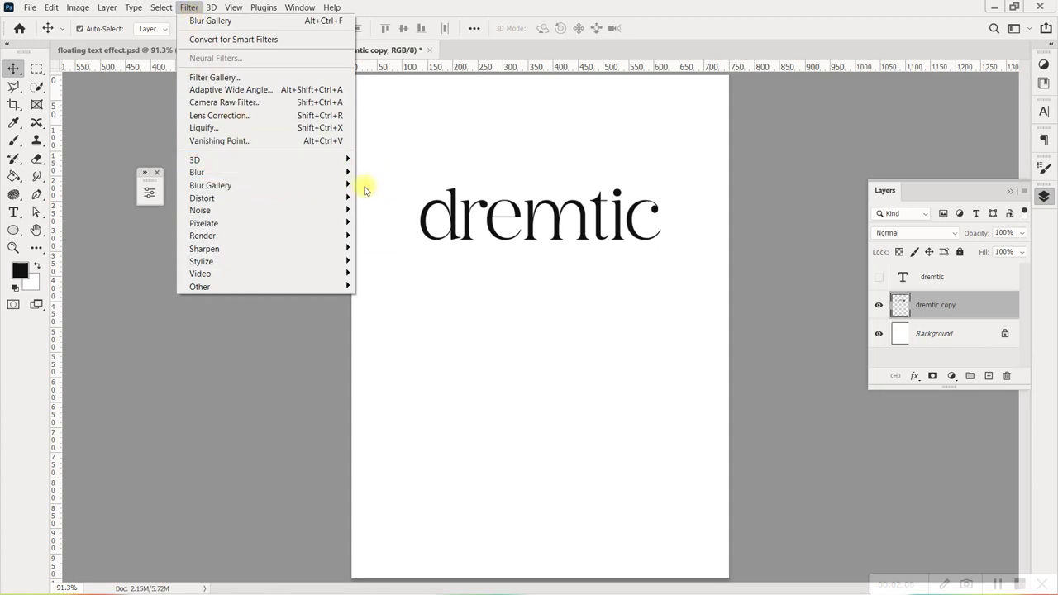
Preview Path Blur on the dremtic copy and toggle the blur shape arrows to inspect it
click(369, 223)
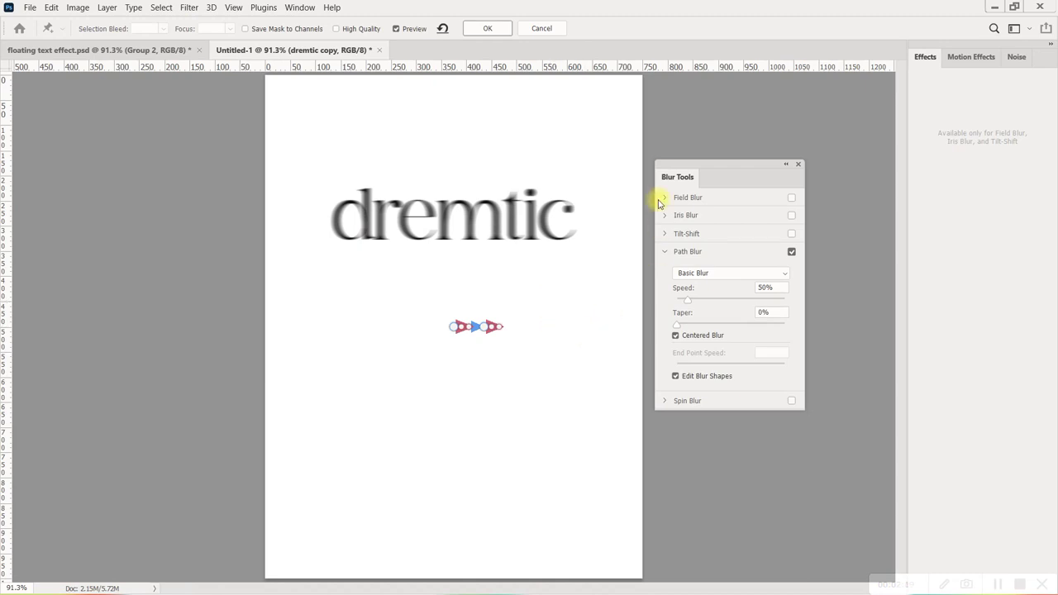
drag(717, 170, 712, 184)
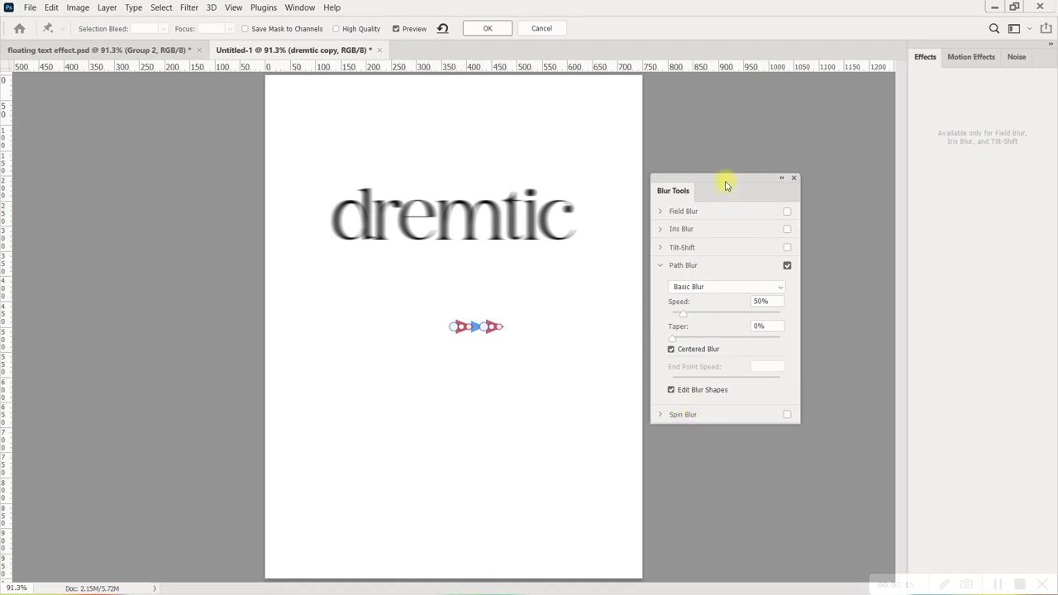
drag(725, 185, 733, 184)
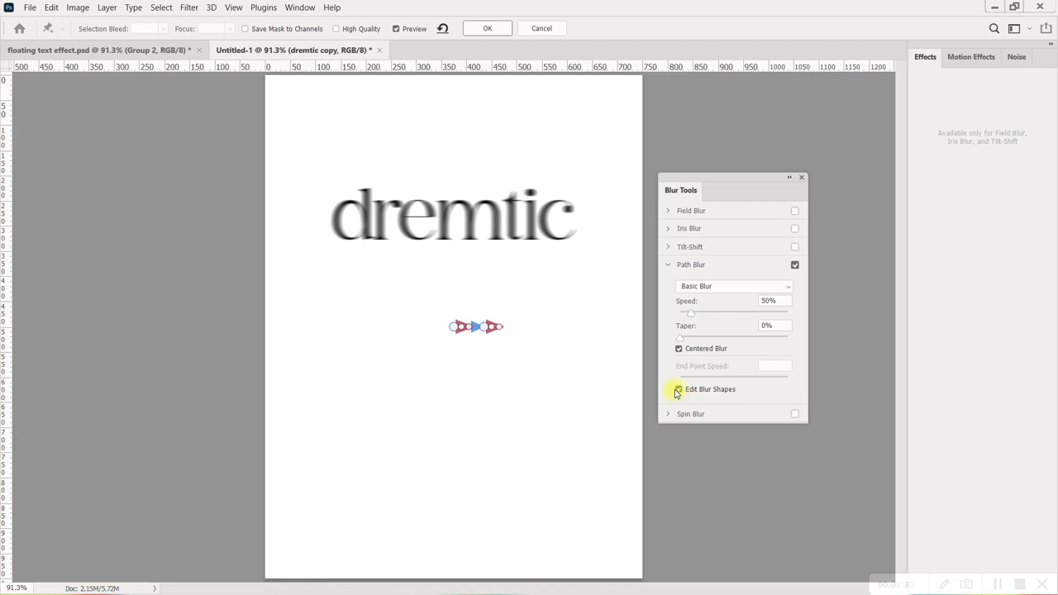
click(679, 390)
click(679, 390)
click(680, 390)
click(680, 389)
Run the blur path straight down from the text with an end-point speed around 129 px
drag(453, 325, 483, 229)
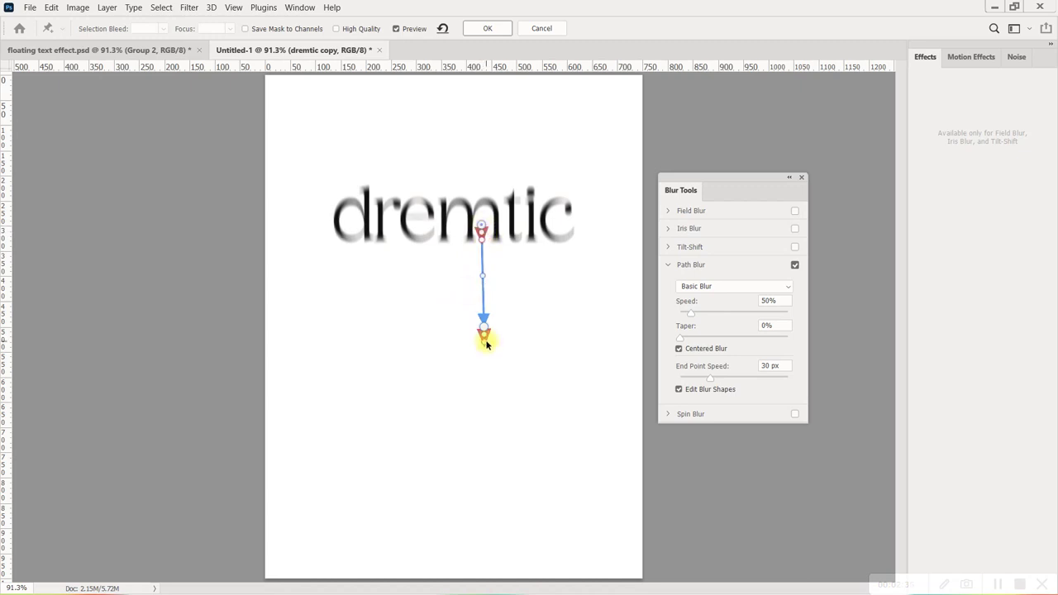
drag(483, 345, 409, 345)
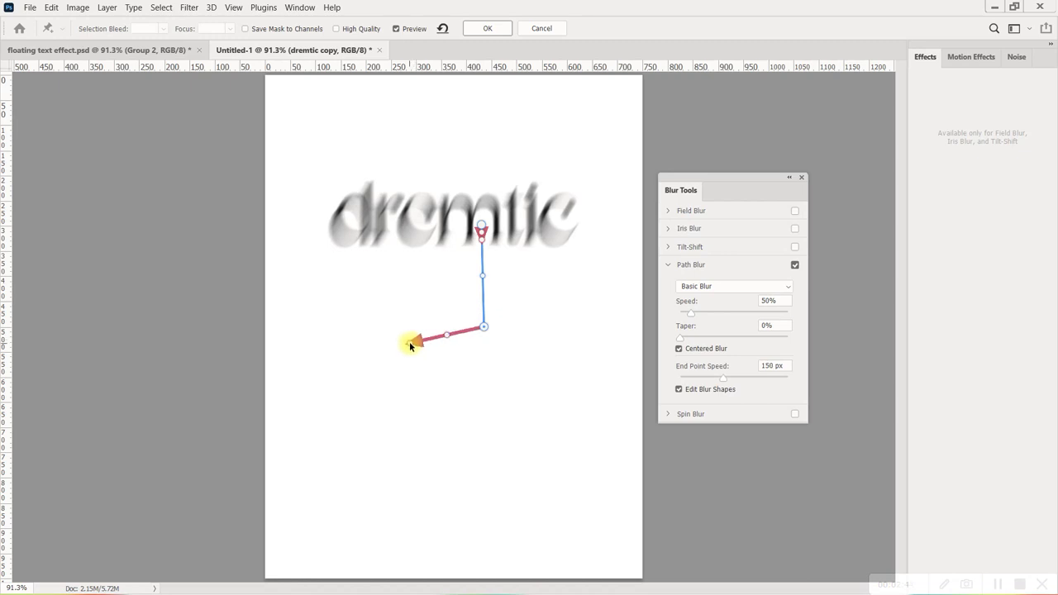
drag(483, 330, 482, 297)
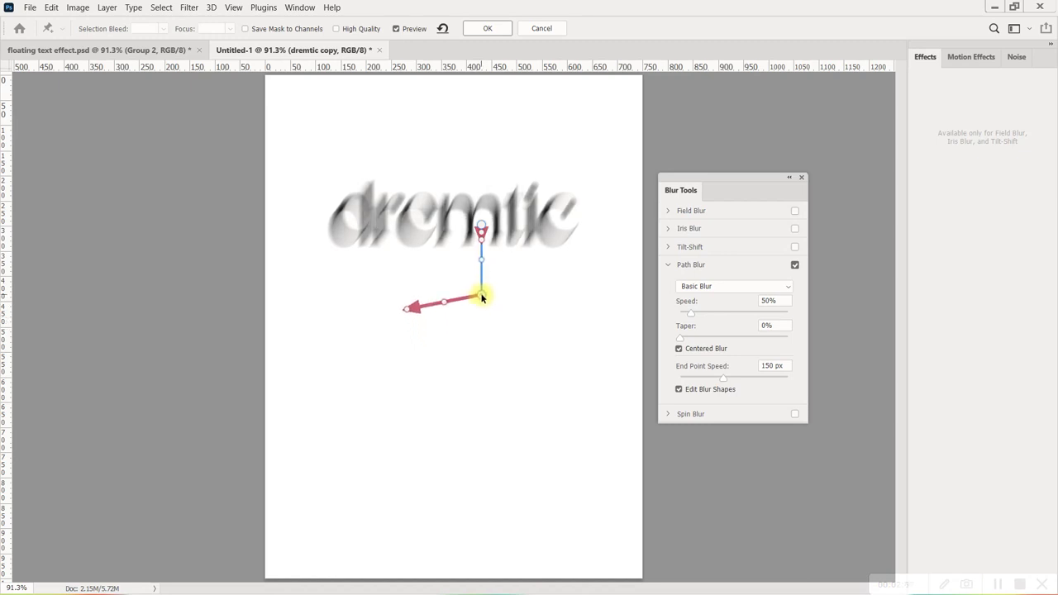
drag(405, 313, 420, 301)
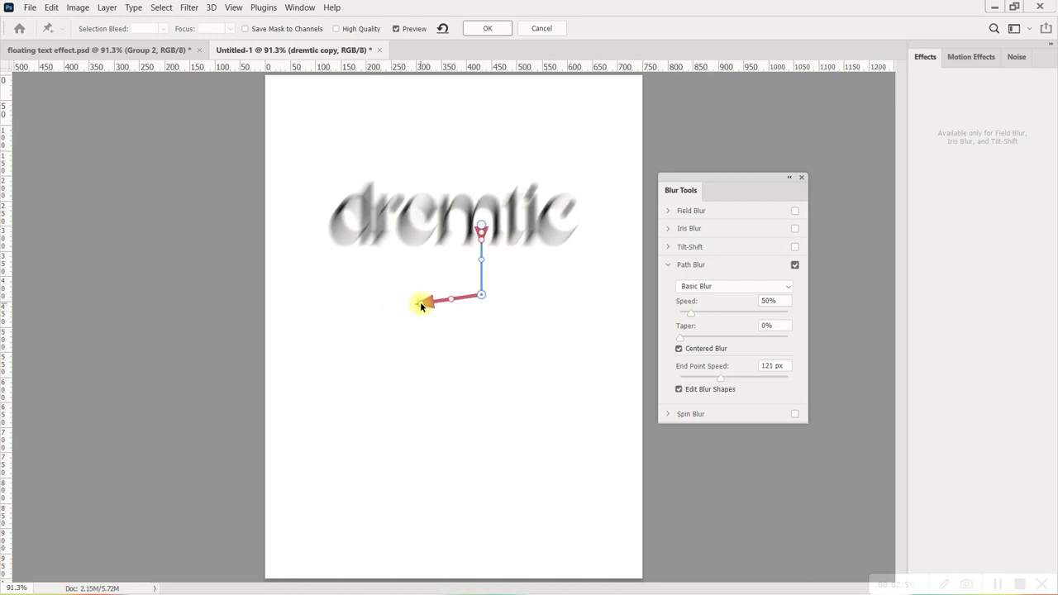
Set the top end's speed to about 113 px and apply the path blur
drag(420, 301, 421, 302)
click(480, 228)
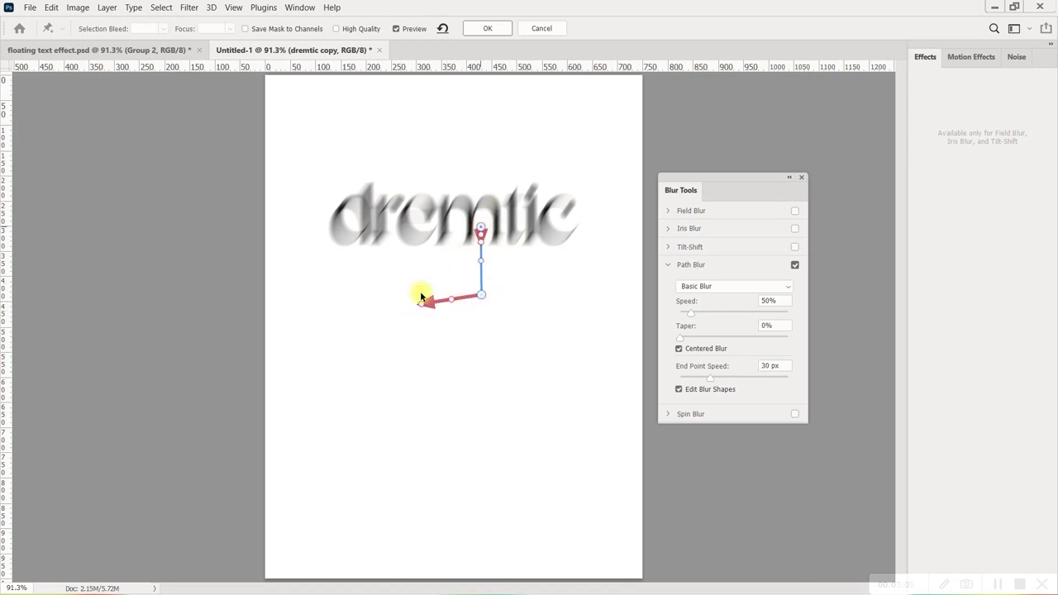
drag(420, 305, 425, 304)
key(Return)
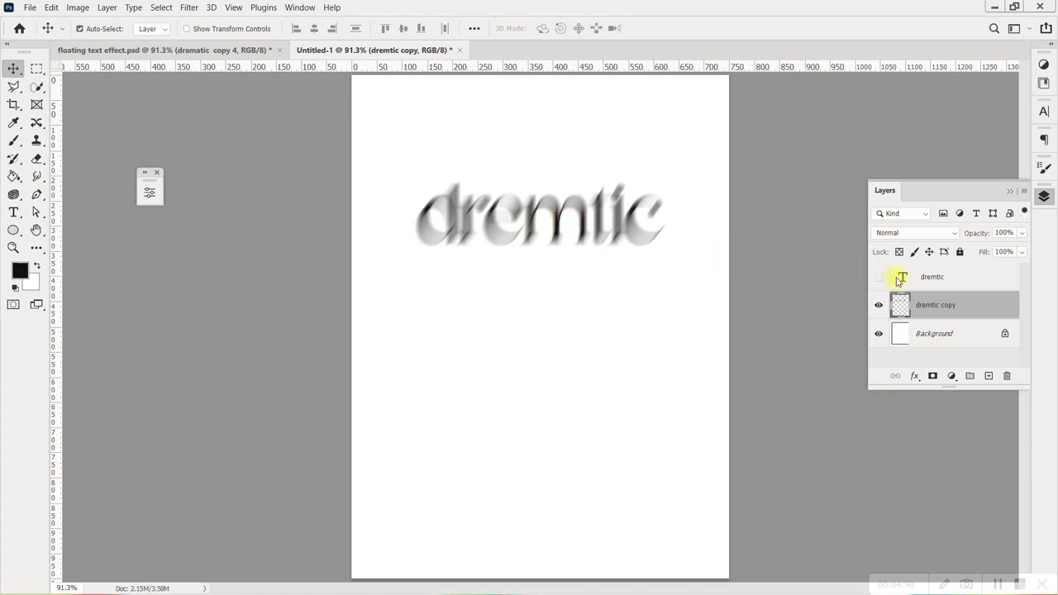
key(space)
Add a red Color Overlay style to the blurred dremtic copy
click(914, 377)
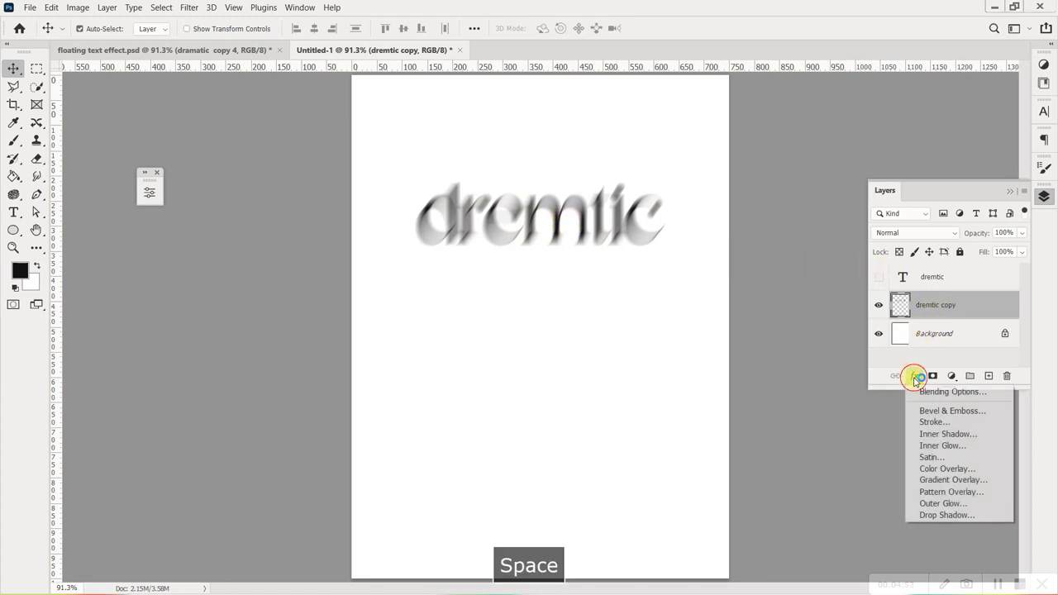
click(937, 470)
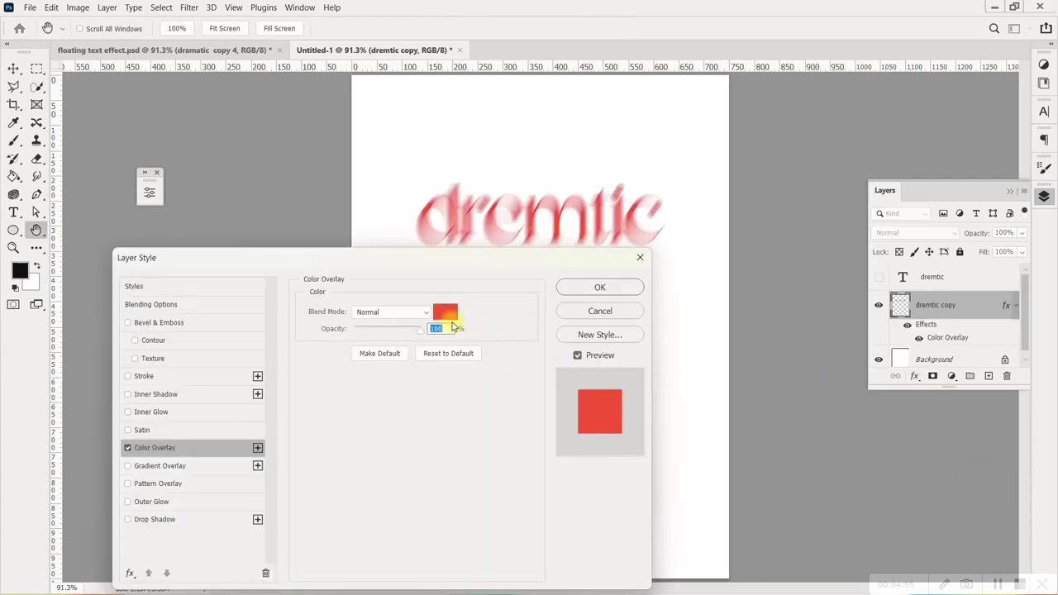
click(444, 311)
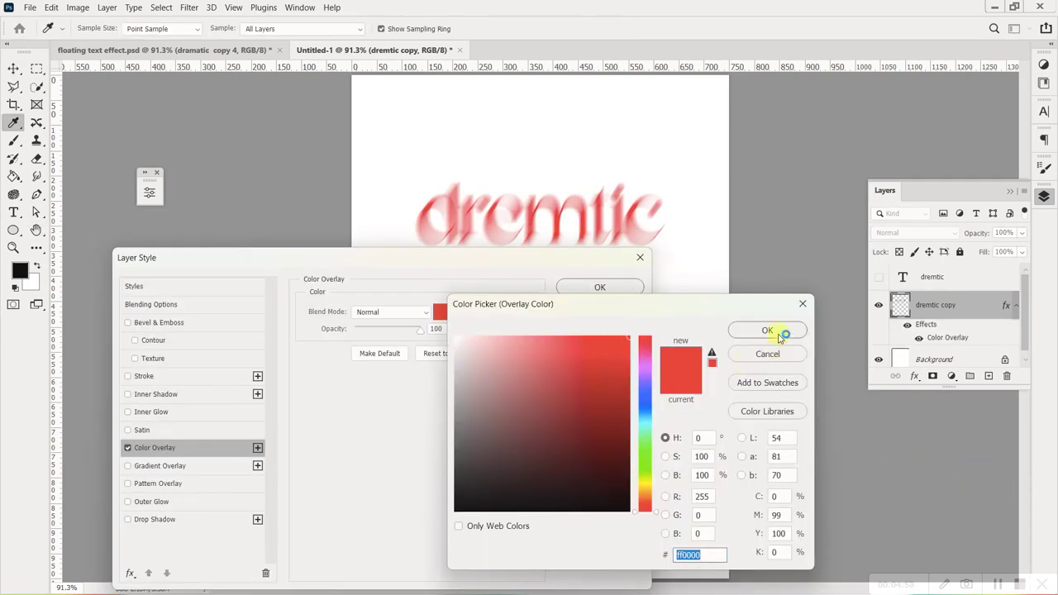
click(770, 330)
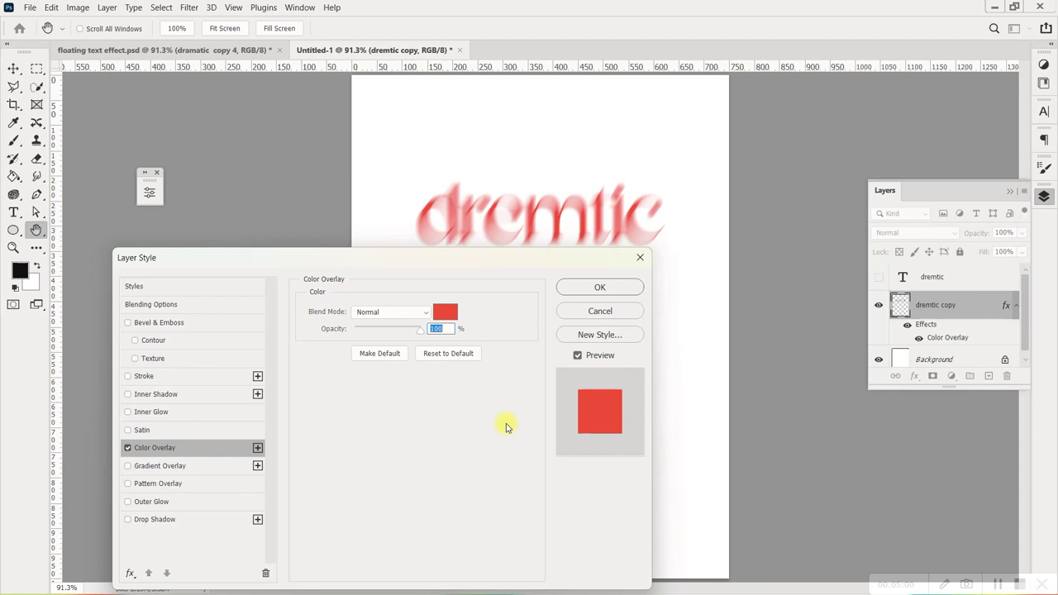
click(600, 286)
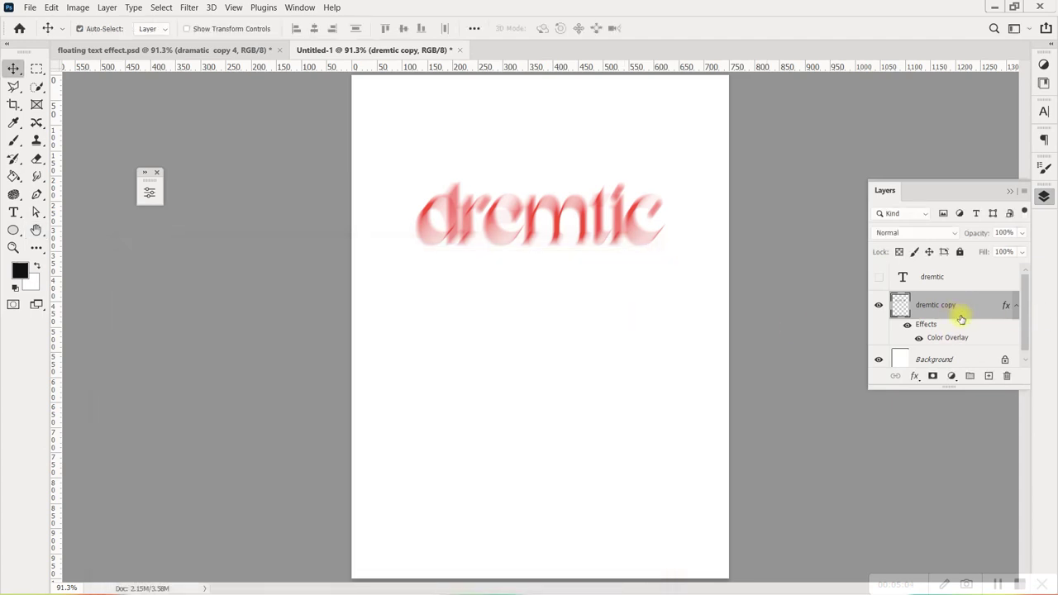
click(1014, 309)
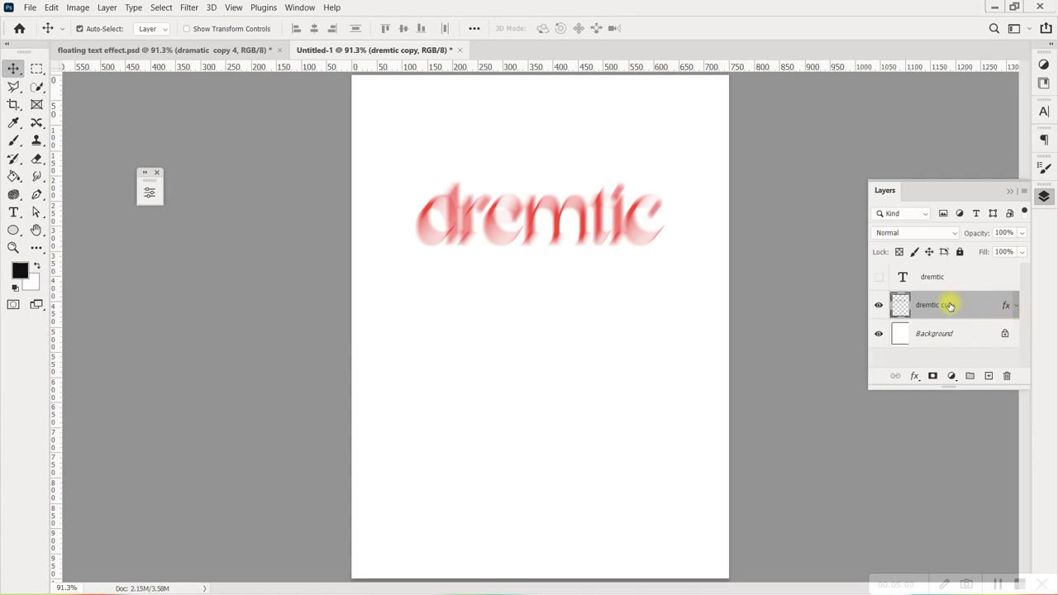
Duplicate the red blurred layer and merge both copies into 'dremtic copy 2'
key(ctrl+j)
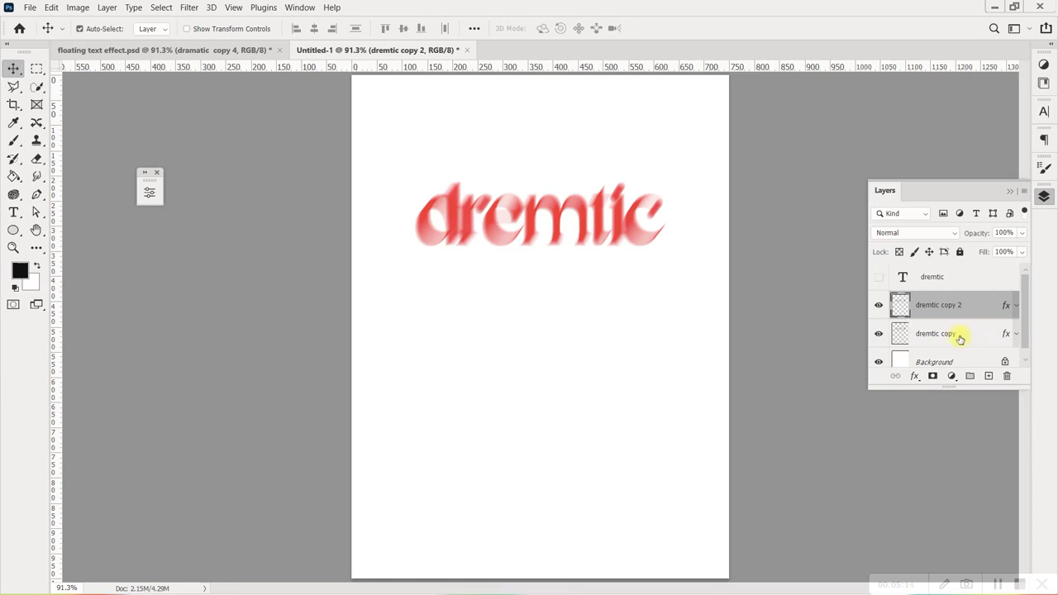
ctrl+click(958, 335)
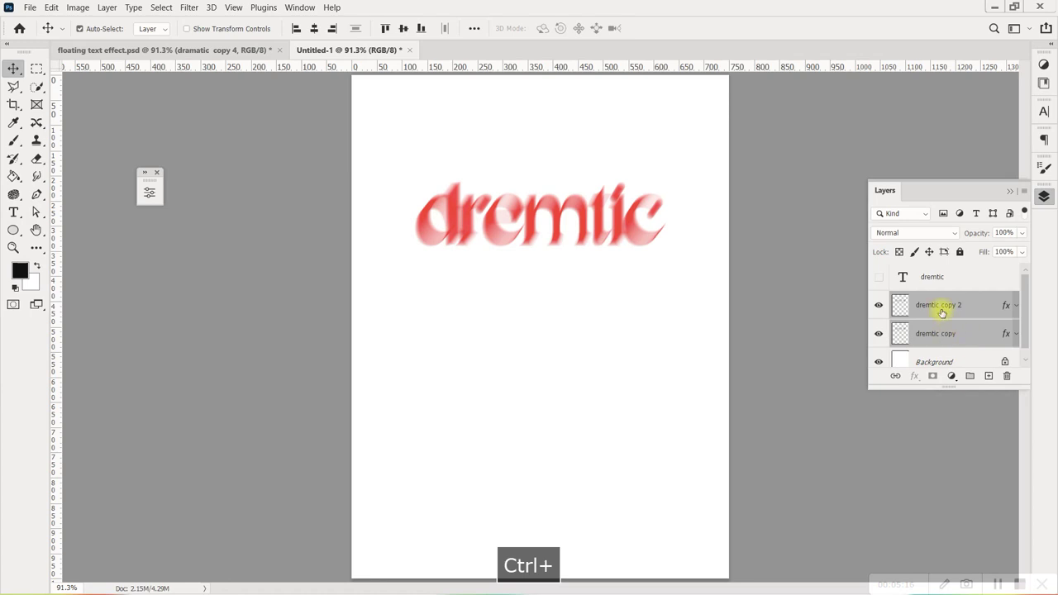
right_click(942, 308)
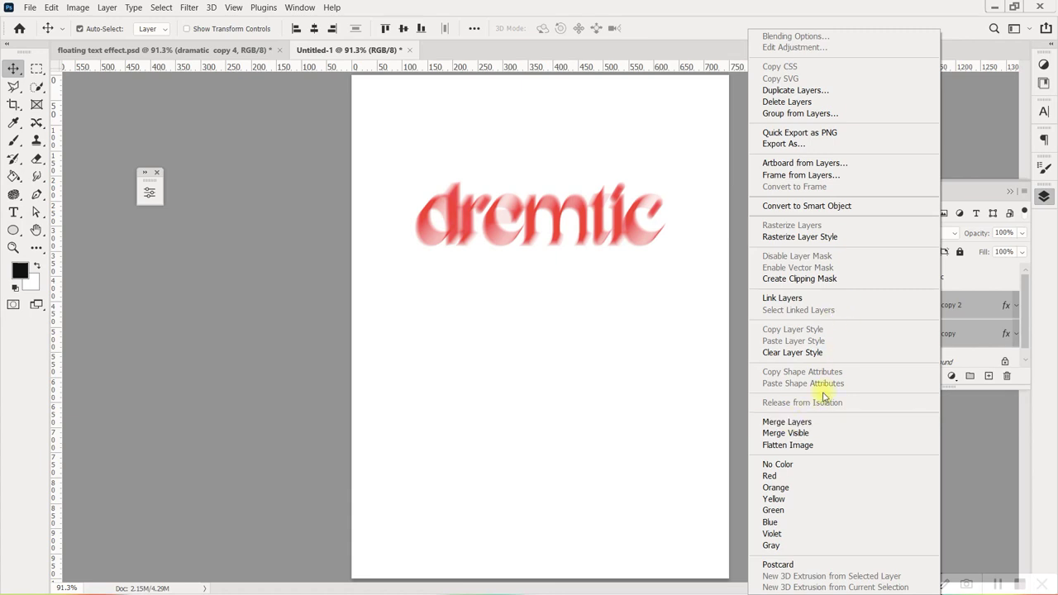
click(791, 425)
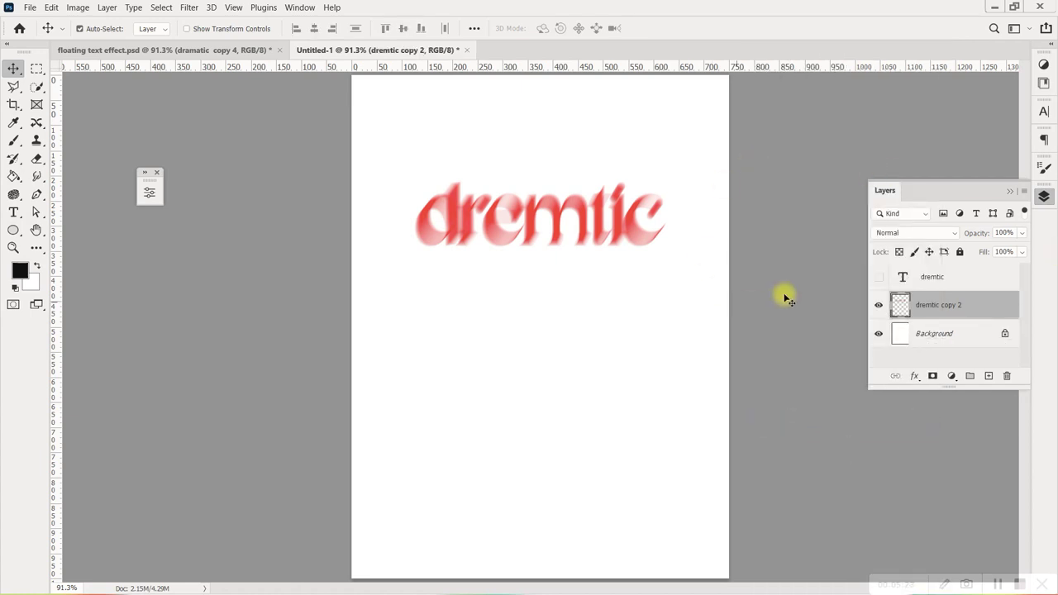
Show the original dremtic text again and offset it slightly from the red trails
click(906, 281)
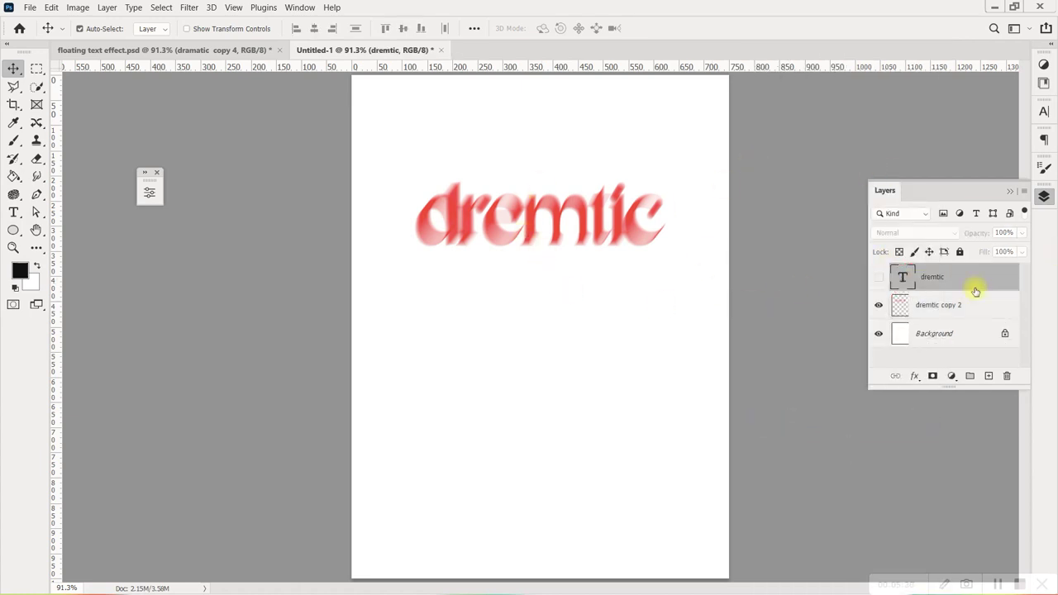
click(879, 278)
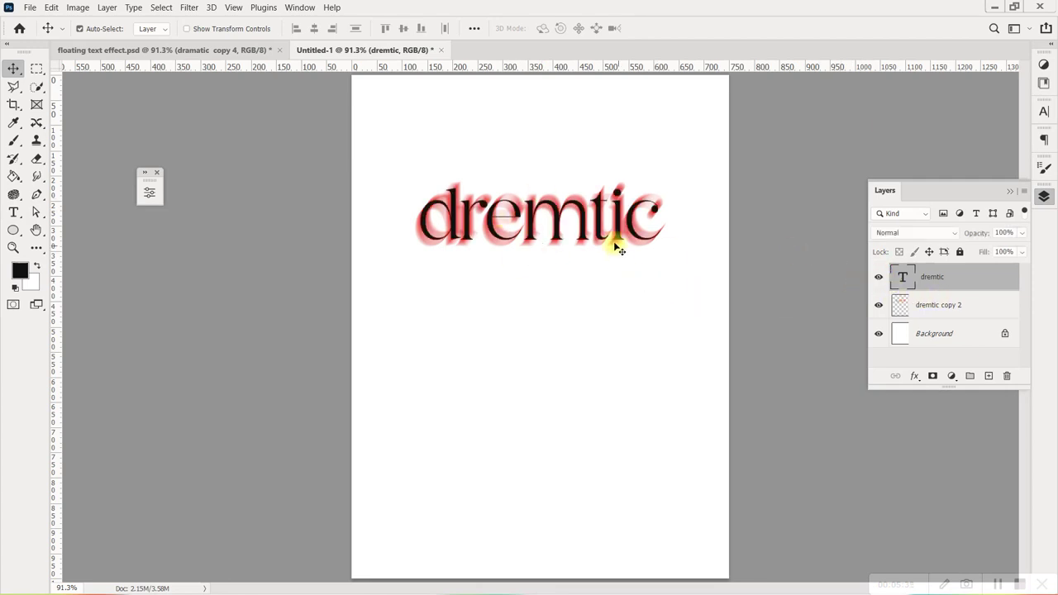
scroll(539, 183, up, 3)
scroll(424, 256, up, 1)
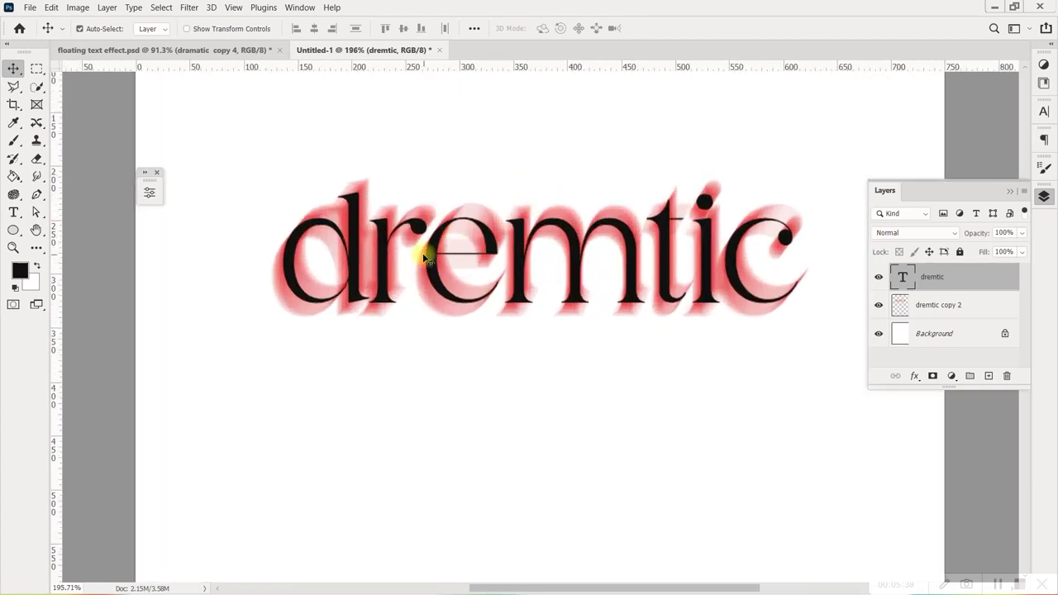
drag(435, 265, 442, 256)
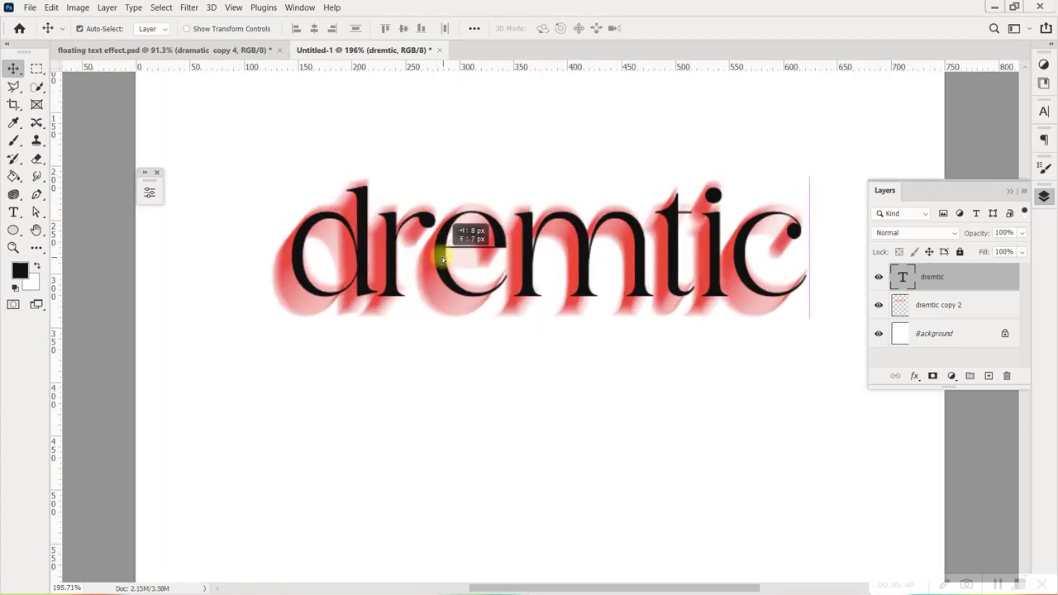
scroll(442, 256, down, 2)
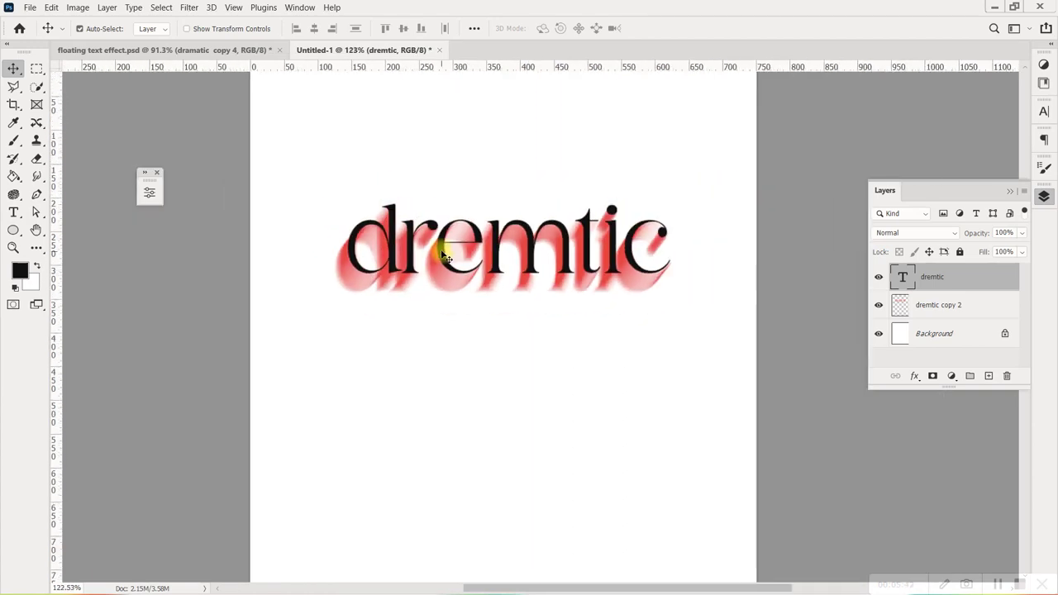
scroll(441, 245, down, 1)
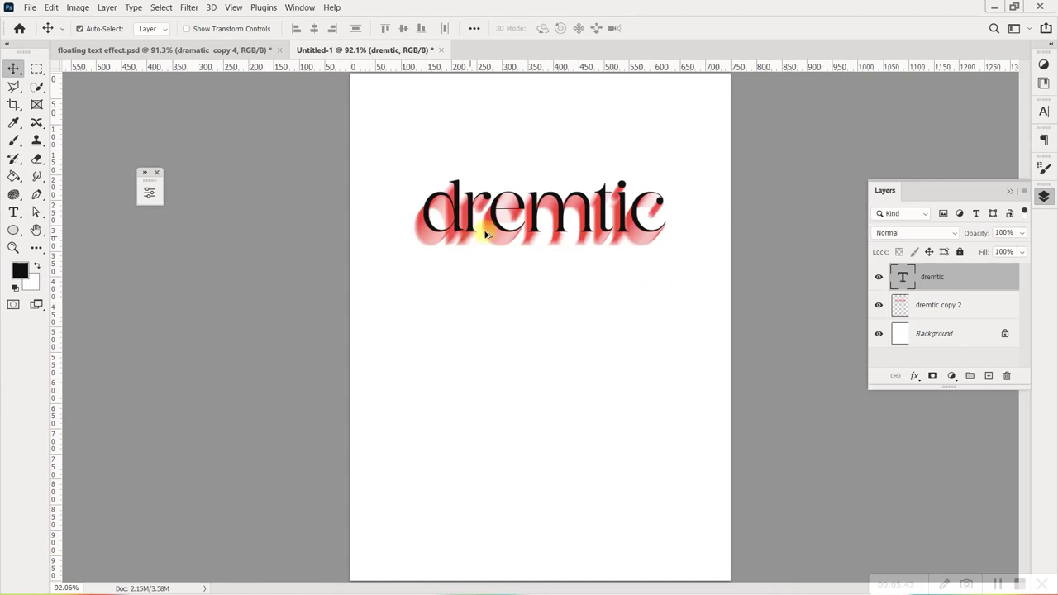
Rasterize the dremtic text layer and give it a white (#ffffff) Color Overlay
right_click(946, 284)
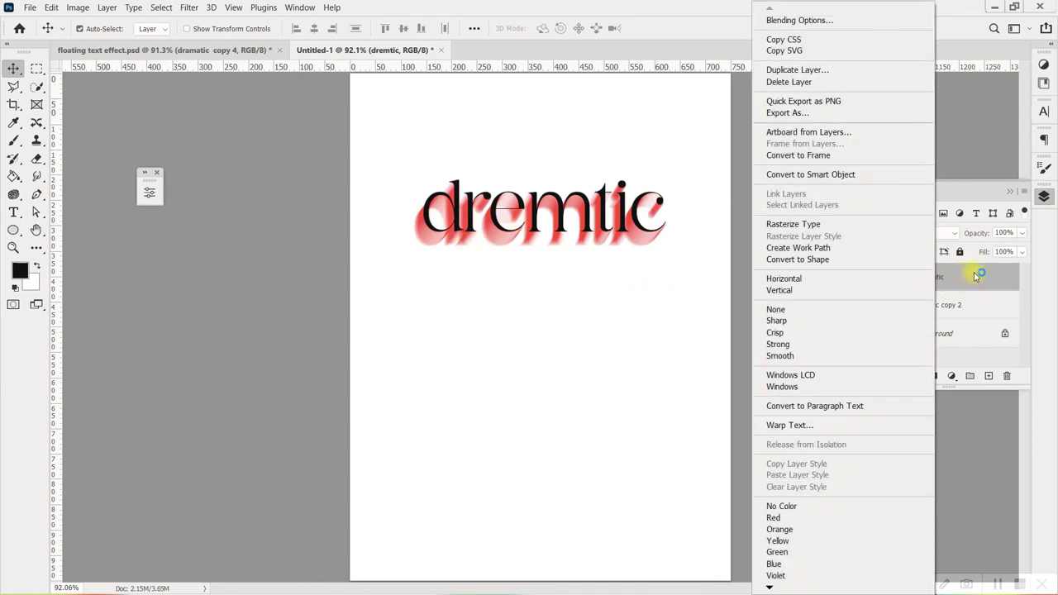
click(842, 226)
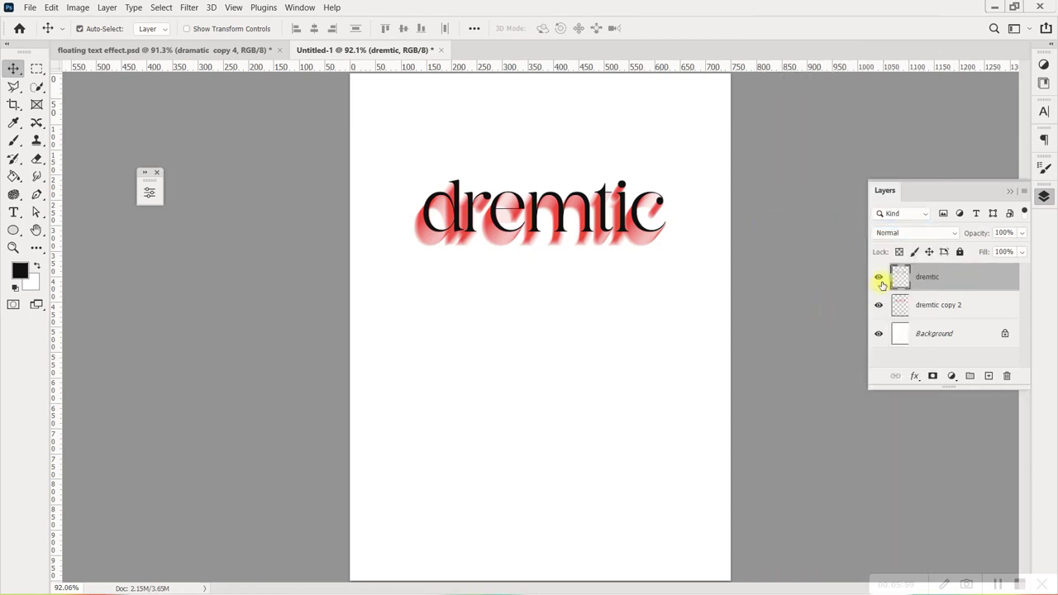
click(915, 376)
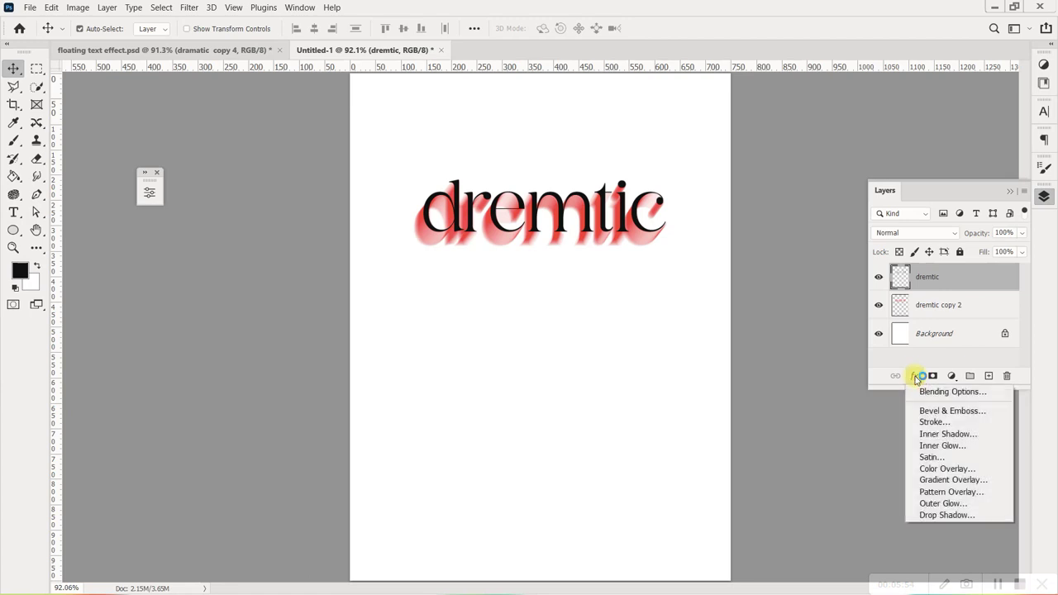
click(948, 470)
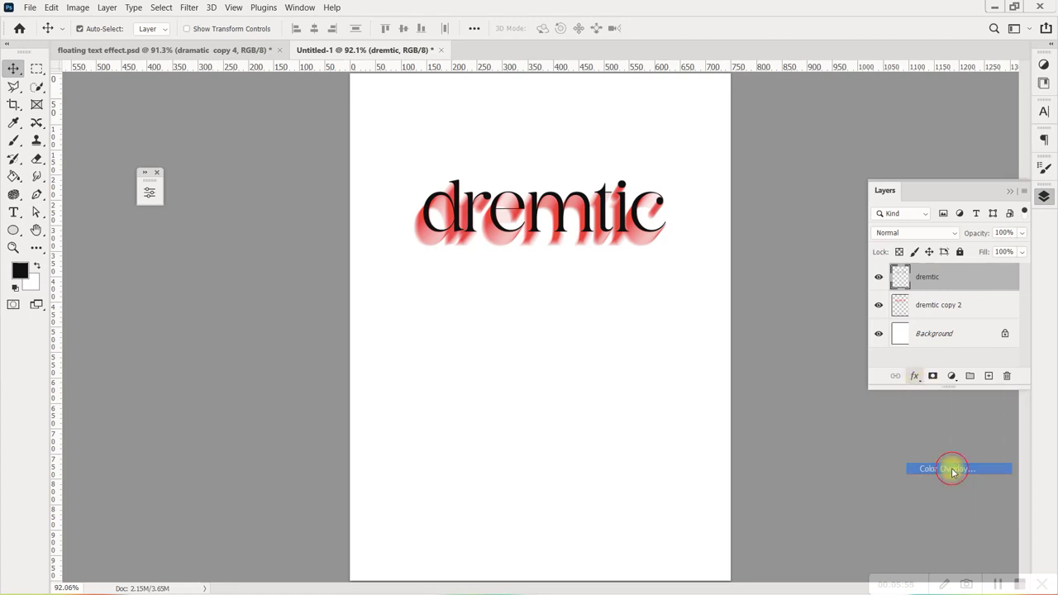
click(438, 321)
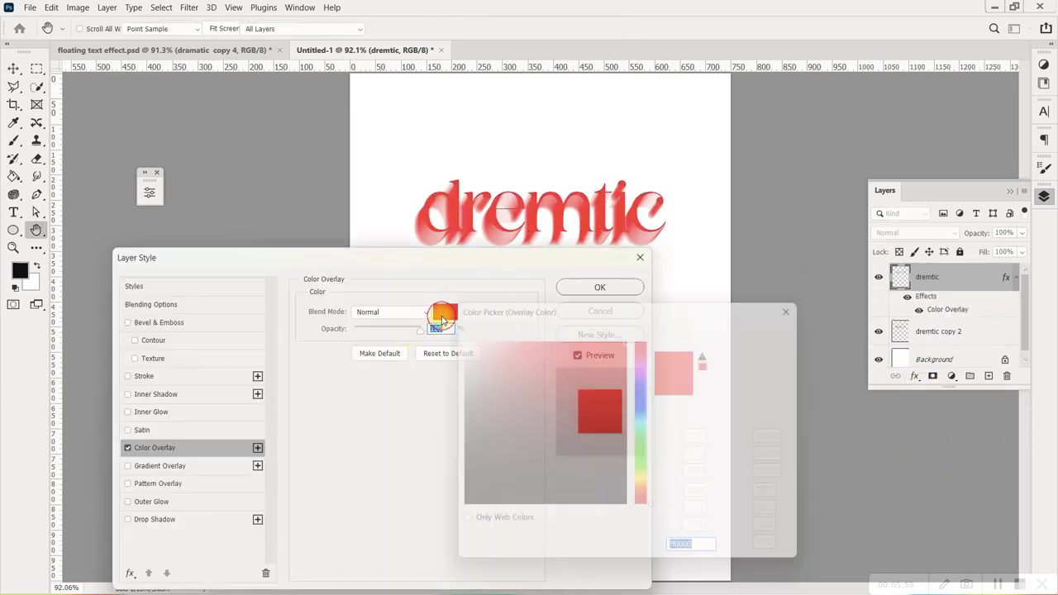
click(455, 337)
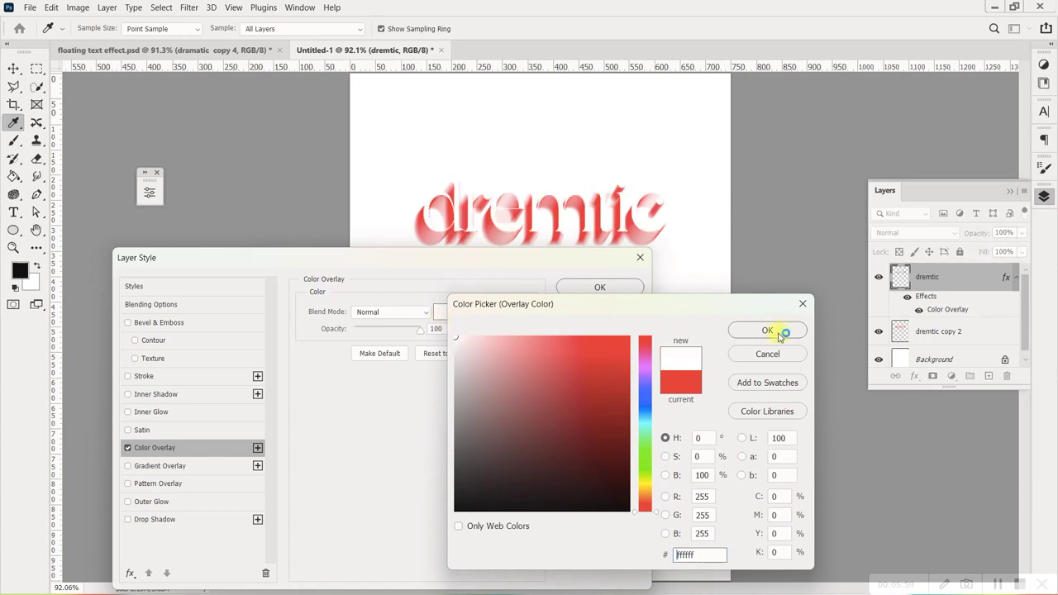
click(770, 328)
click(601, 288)
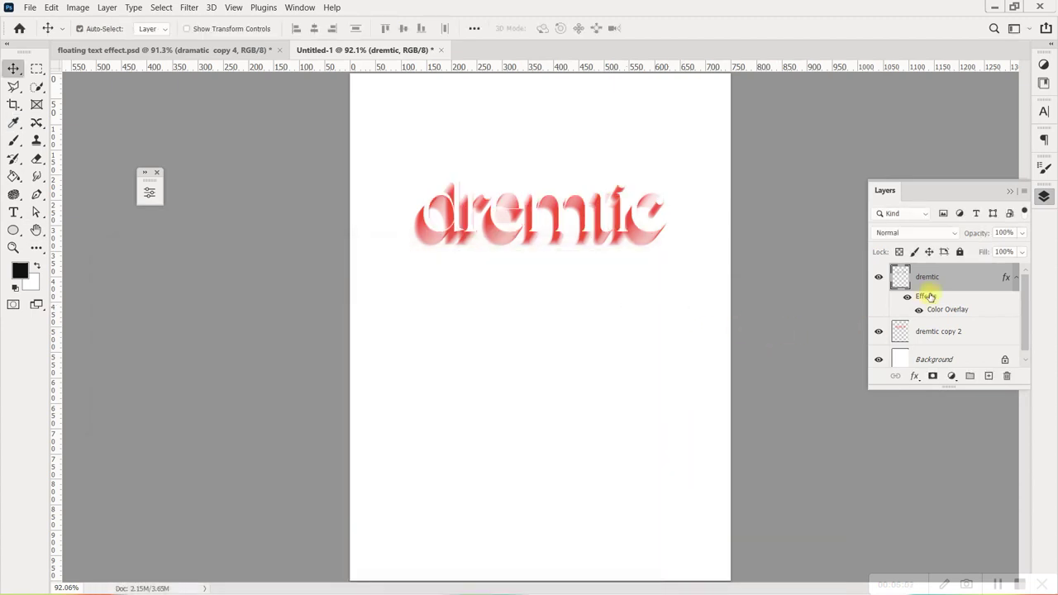
click(1015, 278)
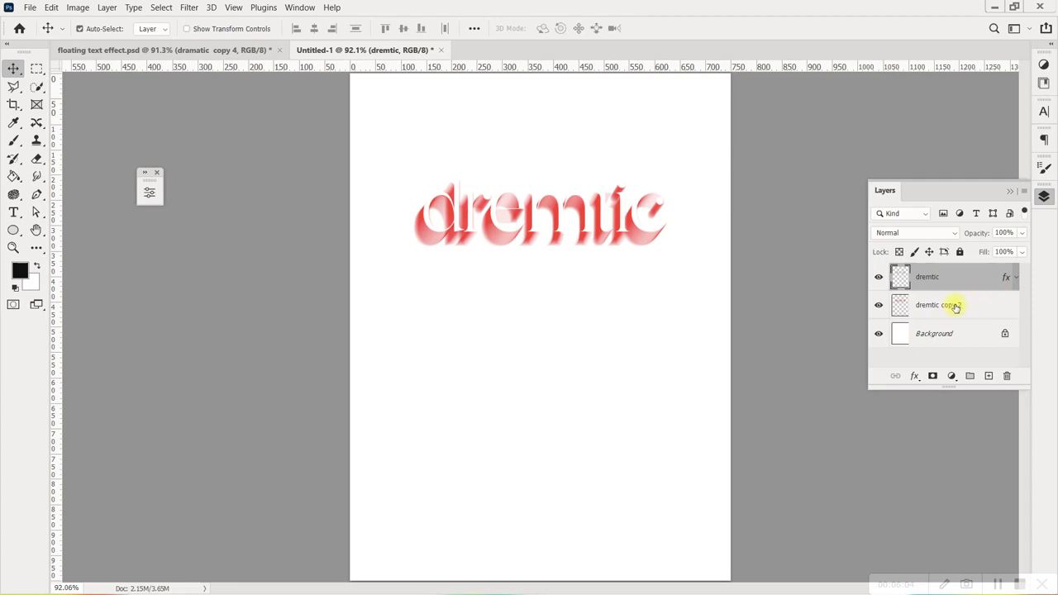
Duplicate dremtic and dremtic copy 2 into new layers dremtic copy and dremtic copy 3
ctrl+click(935, 307)
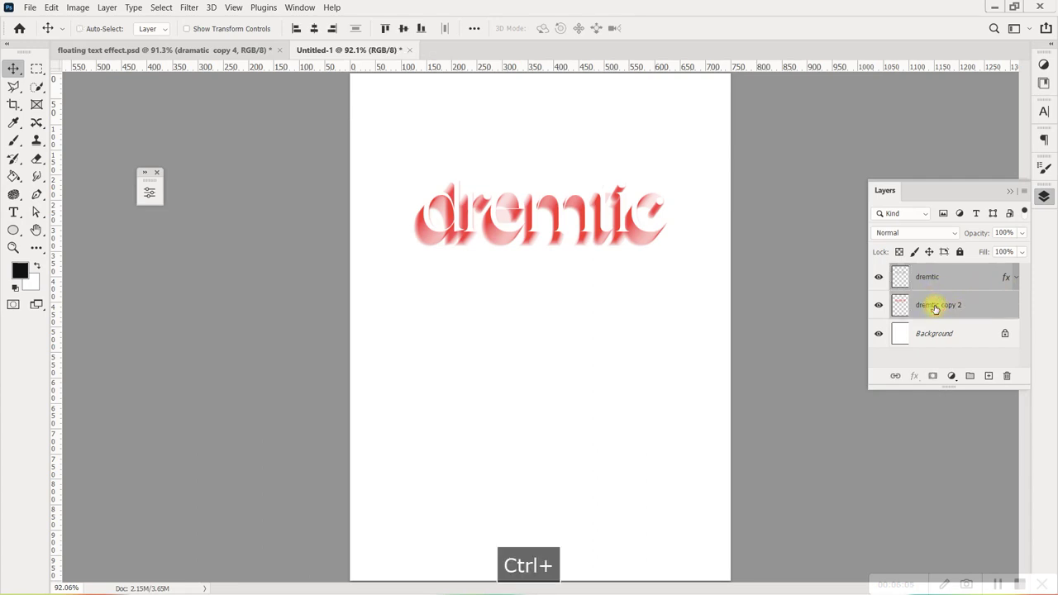
key(ctrl+j)
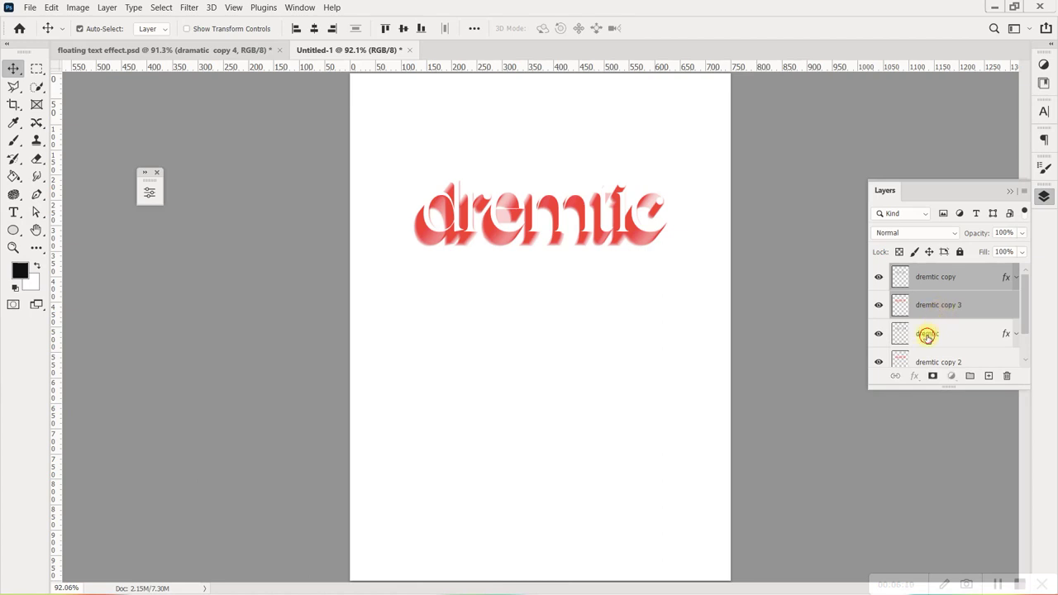
click(930, 333)
scroll(939, 333, down, 1)
click(953, 319)
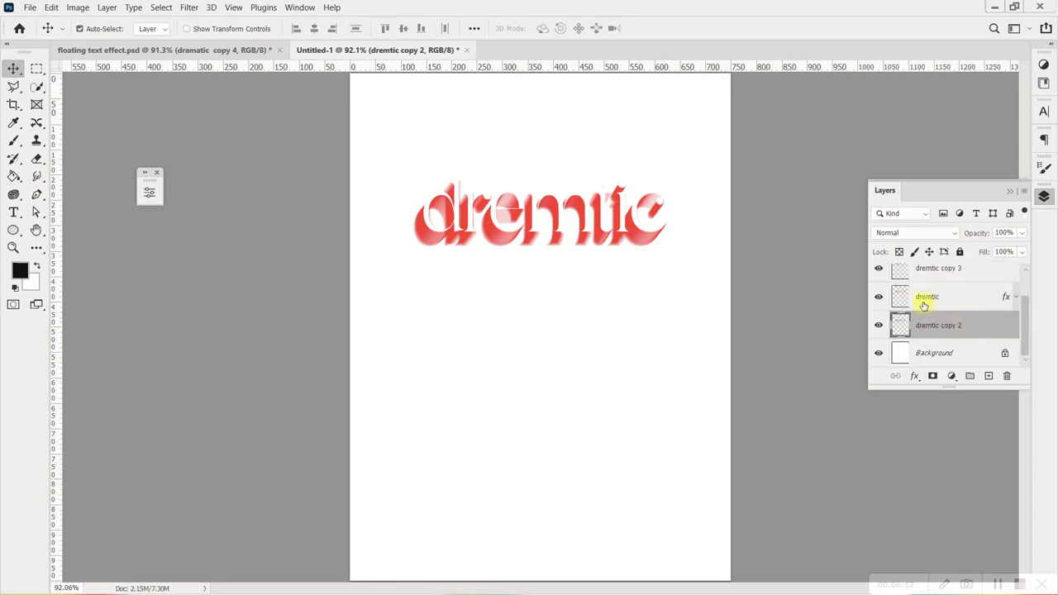
click(951, 302)
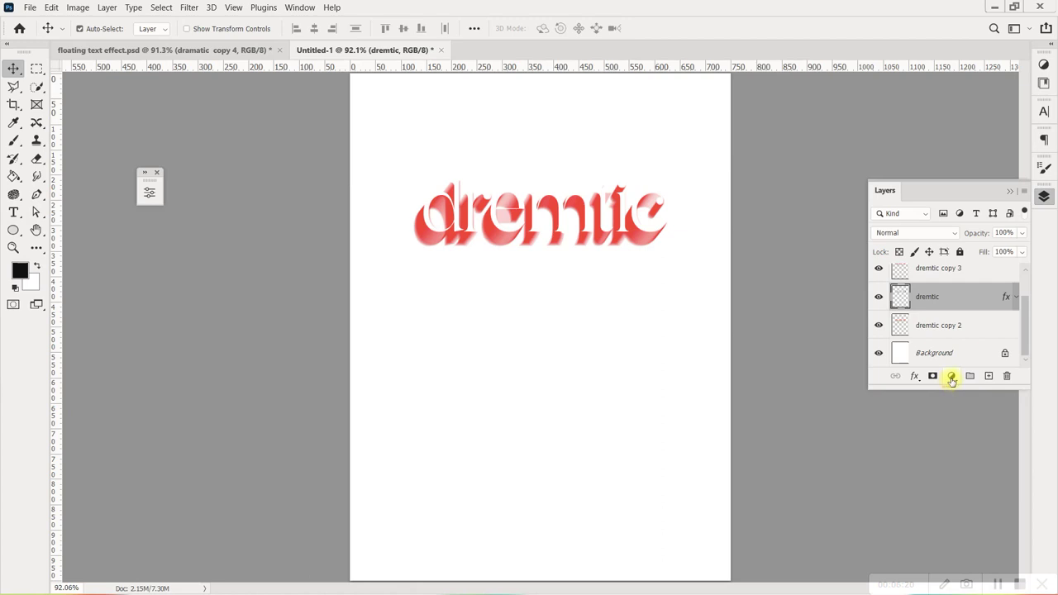
Add a Gradient Map adjustment layer using the pink-blue-black preset, blackening the page
click(951, 377)
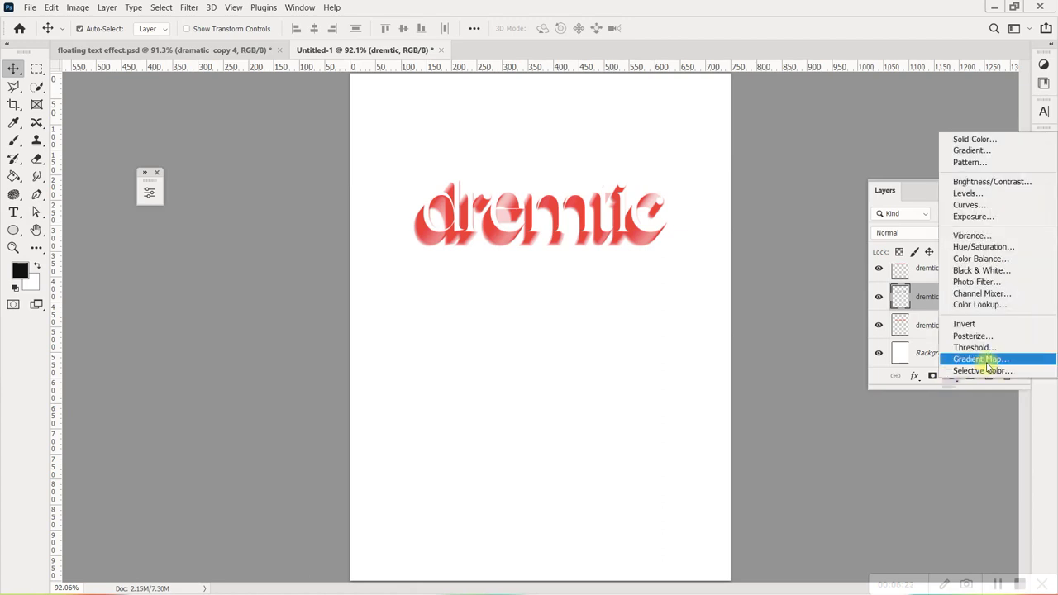
click(984, 359)
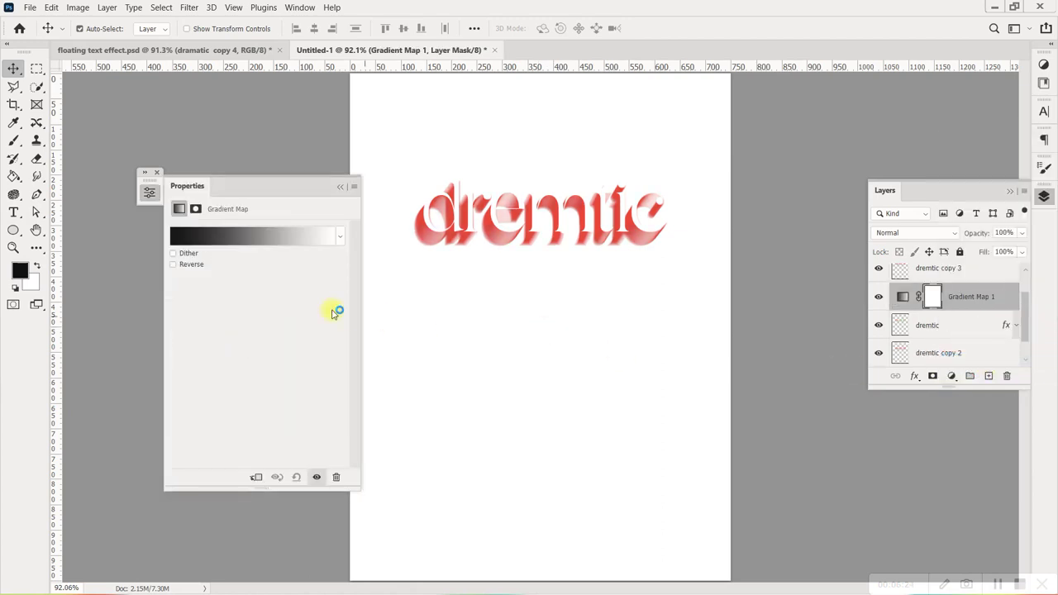
click(259, 237)
scroll(239, 248, down, 2)
scroll(208, 260, down, 2)
scroll(220, 267, down, 3)
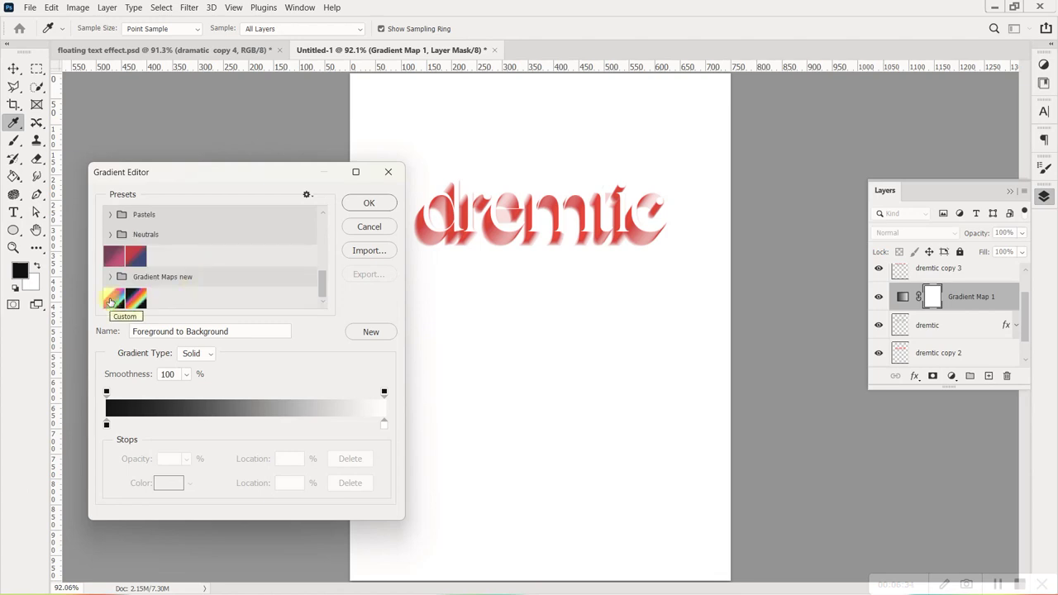
click(111, 302)
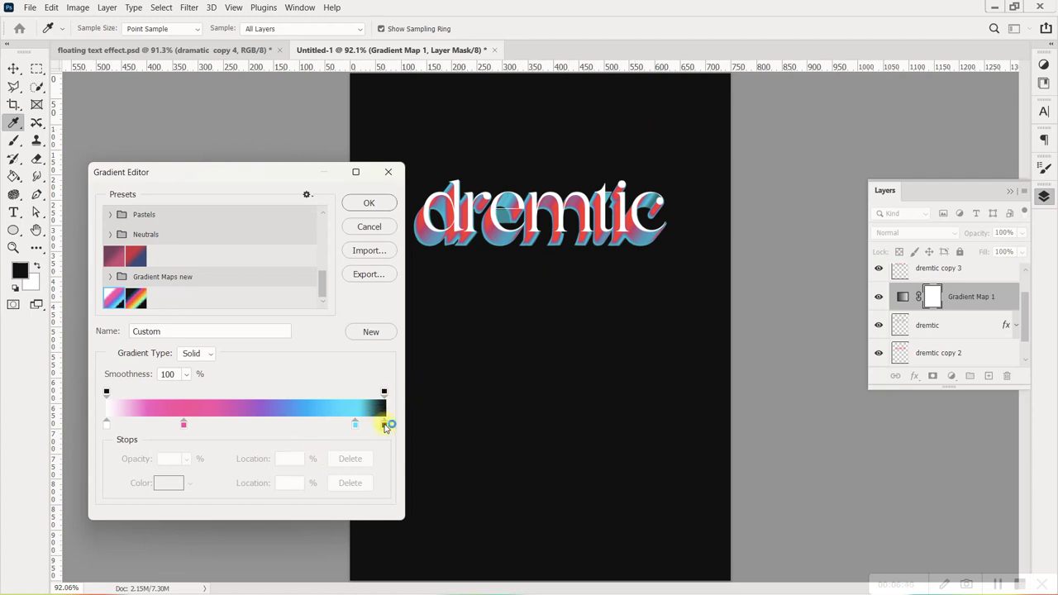
click(385, 424)
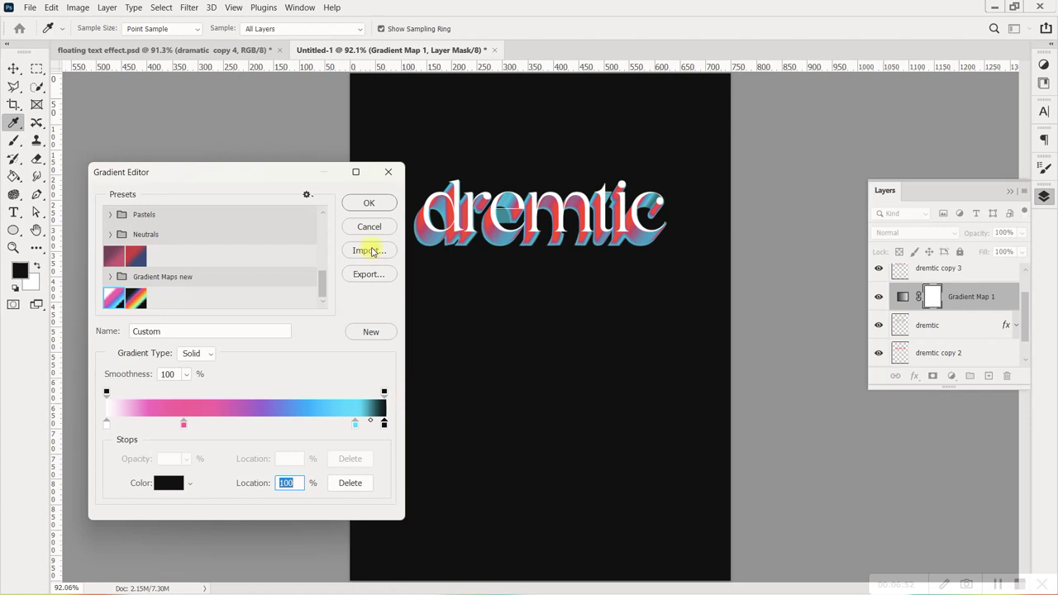
click(373, 204)
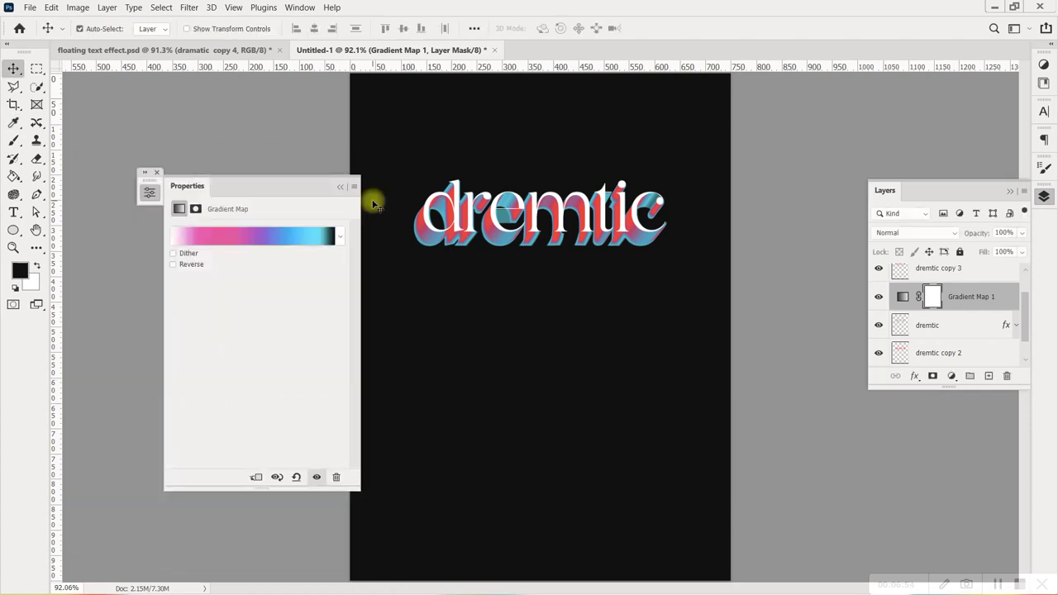
Collapse the gradient map properties and fit the whole page in the window
click(341, 190)
scroll(916, 295, down, 1)
click(929, 307)
scroll(932, 310, up, 2)
scroll(938, 310, down, 2)
scroll(938, 310, up, 2)
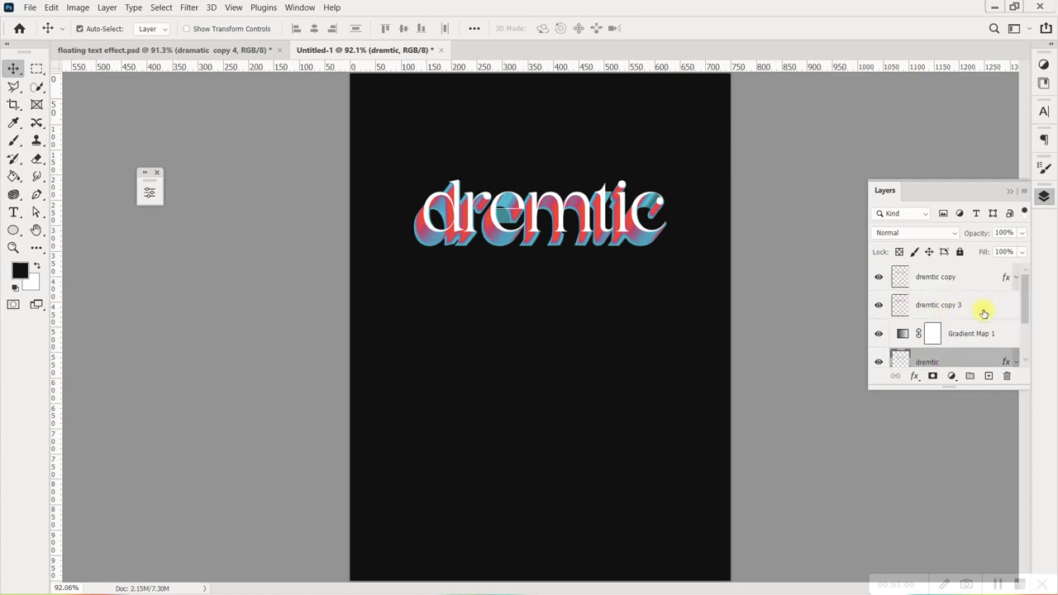
scroll(975, 310, down, 2)
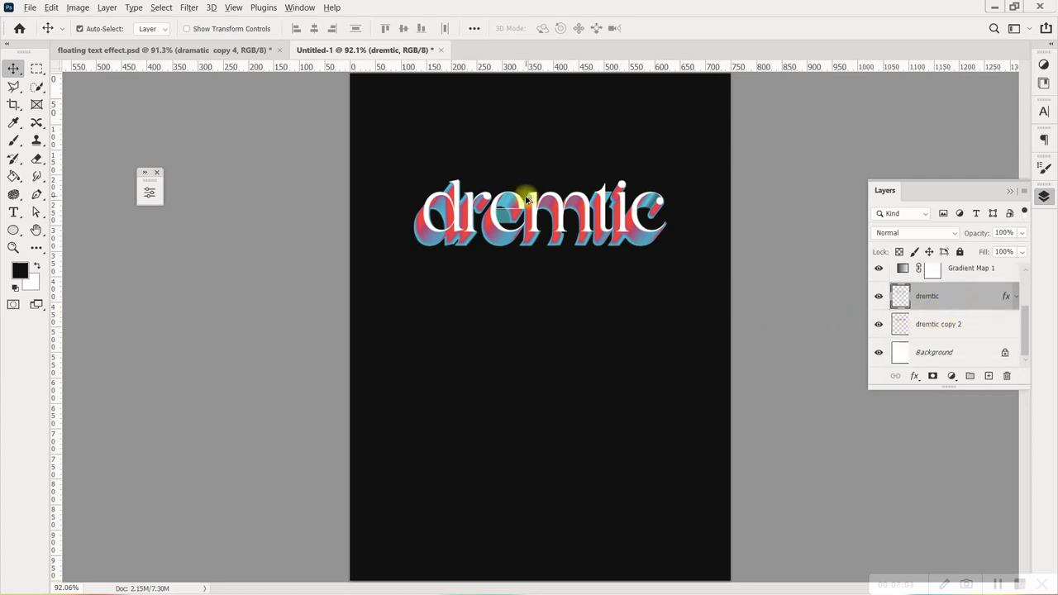
drag(541, 160, 543, 162)
key(ctrl+0)
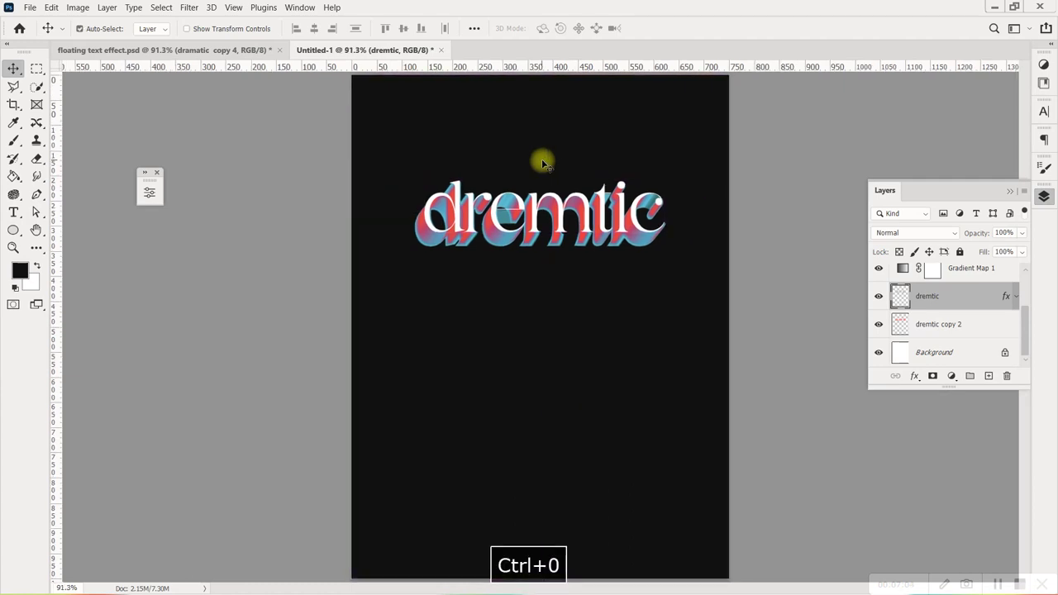
Duplicate dremtic copy 2 and dremtic together, creating dremtic copy 5 and dremtic copy 4
click(981, 325)
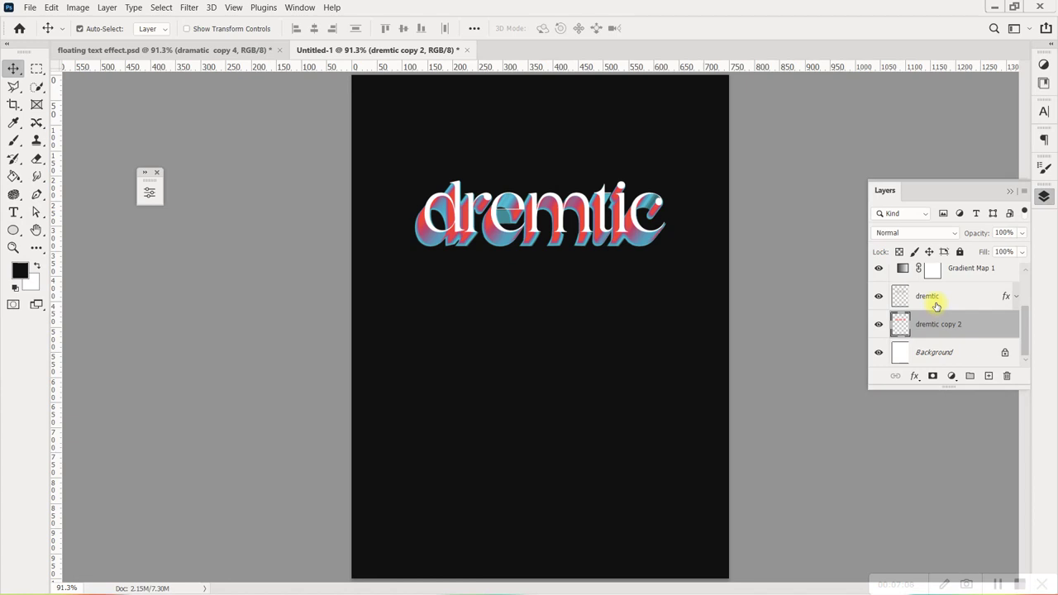
shift+click(936, 305)
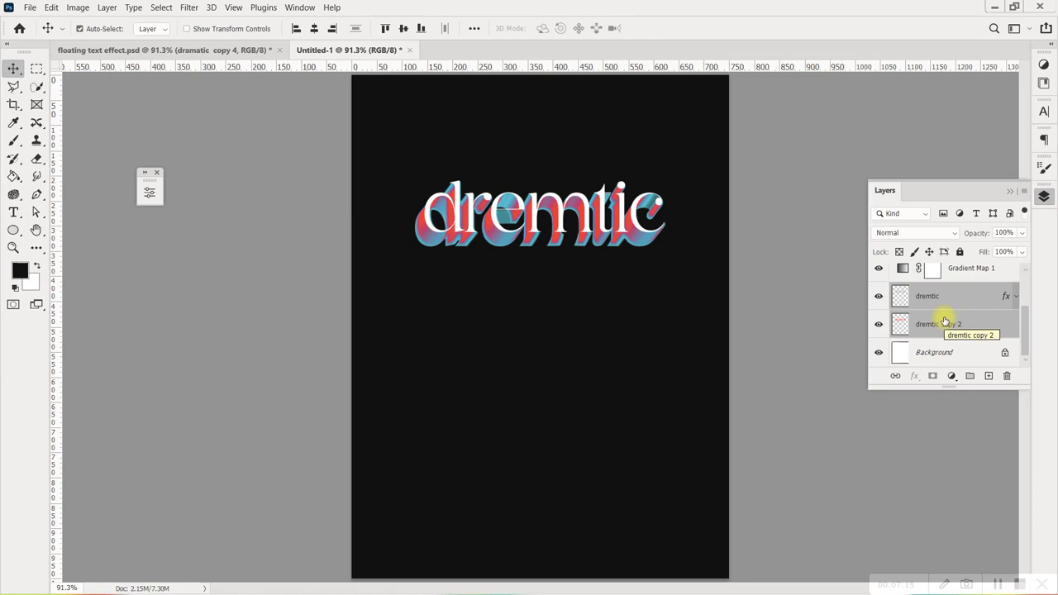
key(ctrl+j)
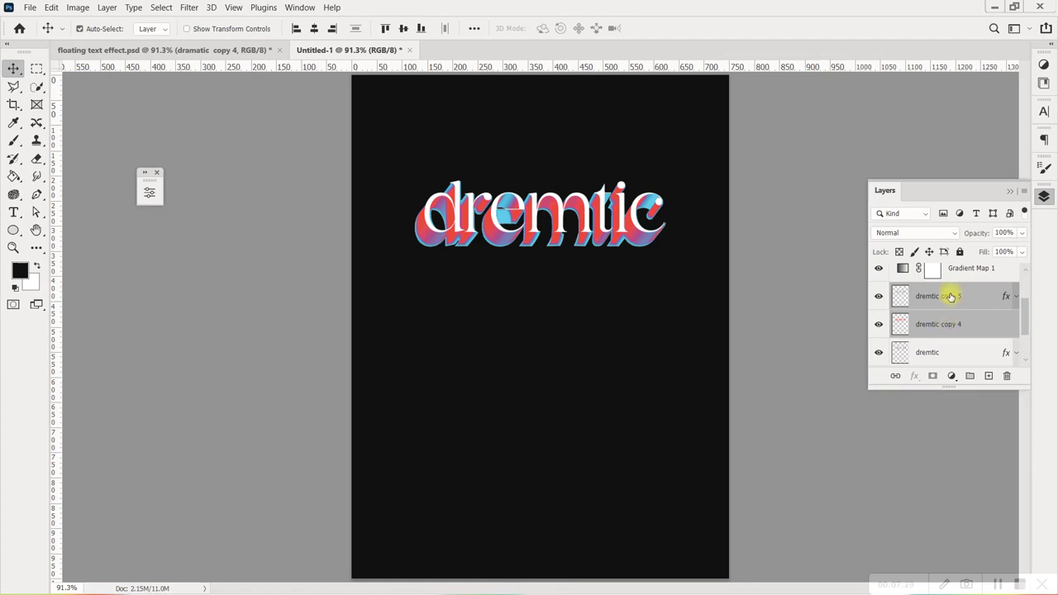
right_click(944, 298)
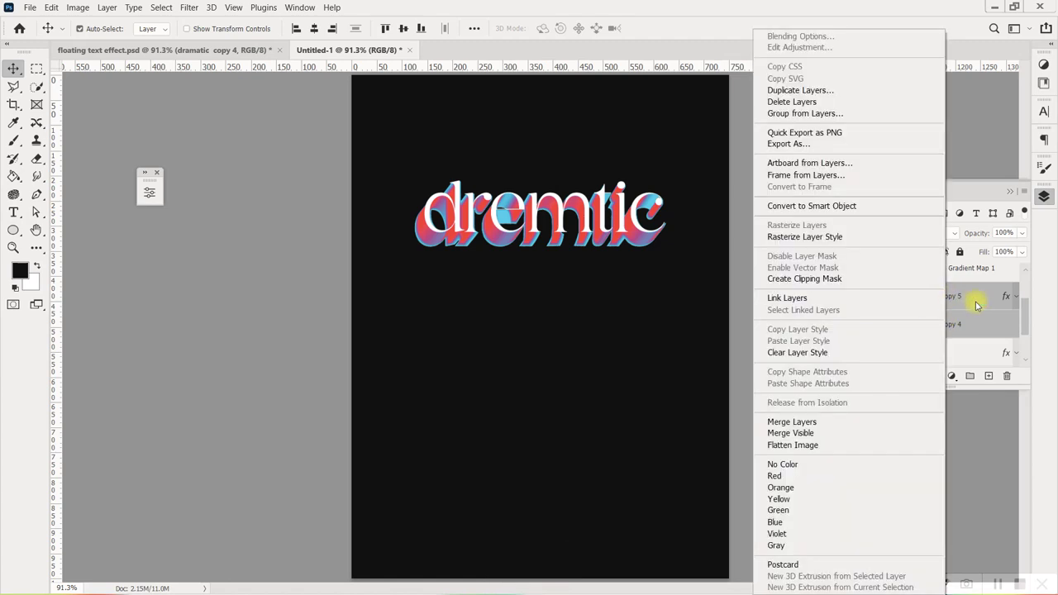
Merge dremtic copy 5 and copy 4 into one layer, undoing a stray change
click(819, 424)
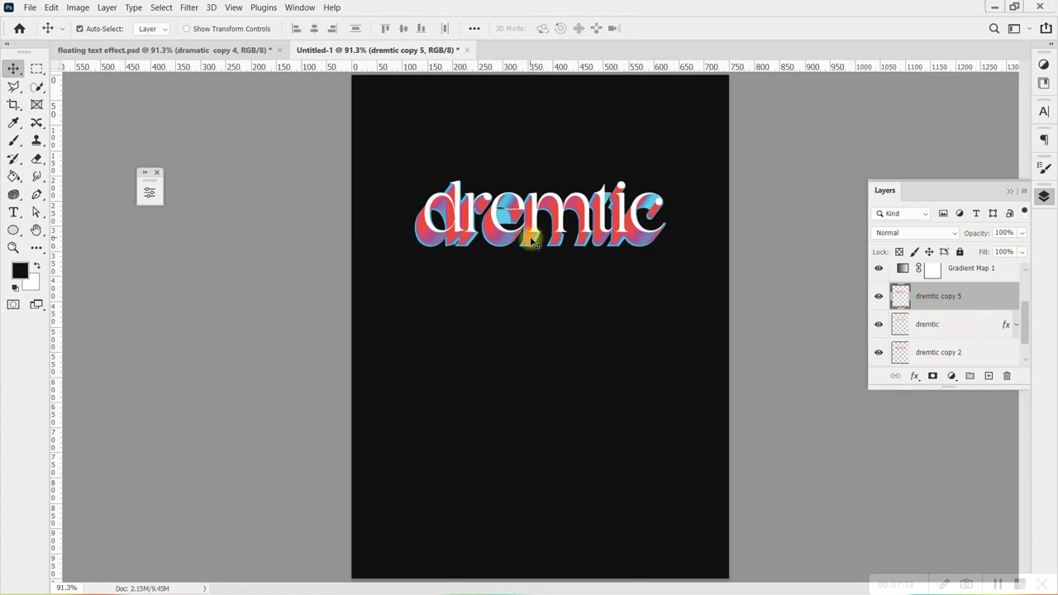
key(ctrl+z)
key(ctrl+z)
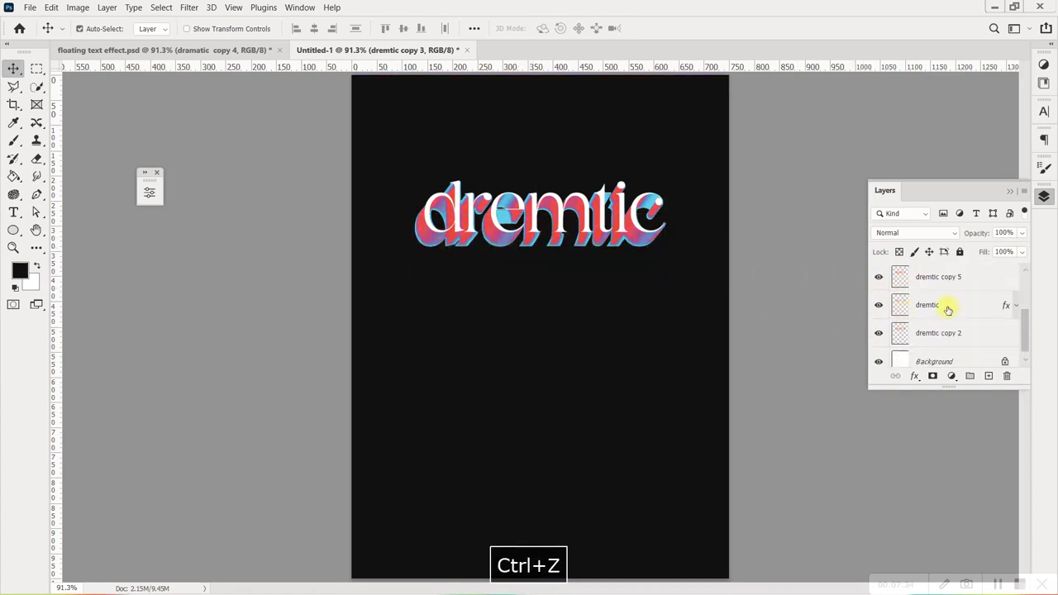
key(ctrl+t)
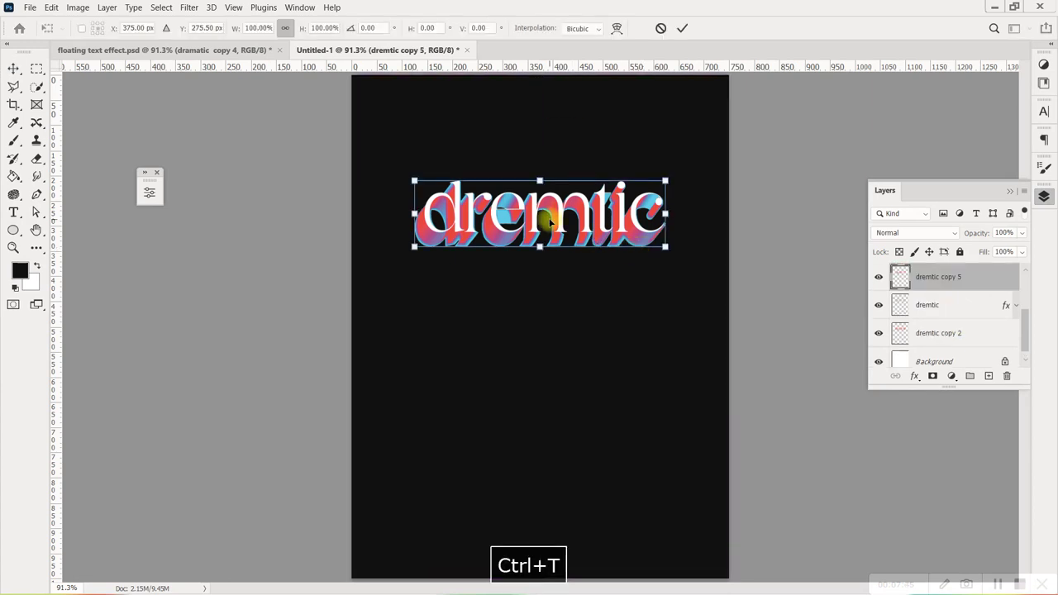
Move dremtic copy 5 about 158 px below the original word and stack it above Background
drag(537, 225, 537, 320)
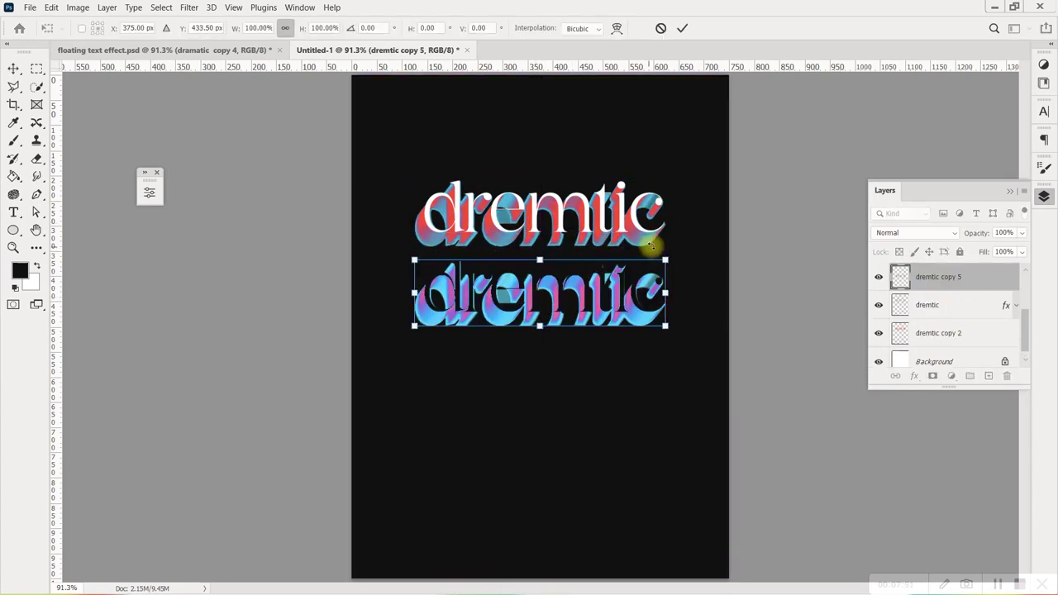
click(681, 28)
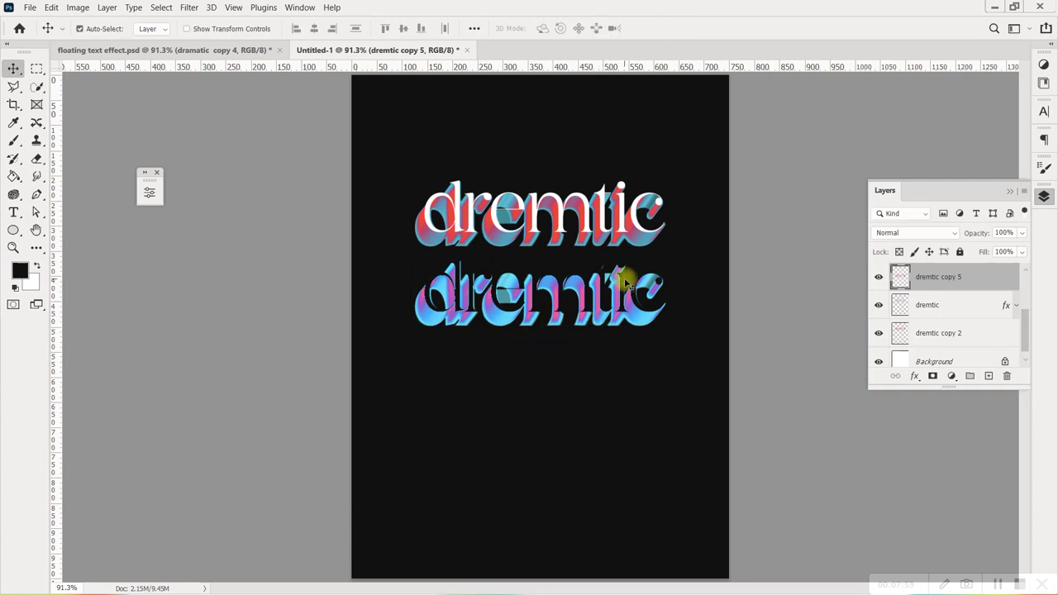
mouse_move(933, 277)
mouse_down()
mouse_move(958, 289)
mouse_move(956, 347)
mouse_up()
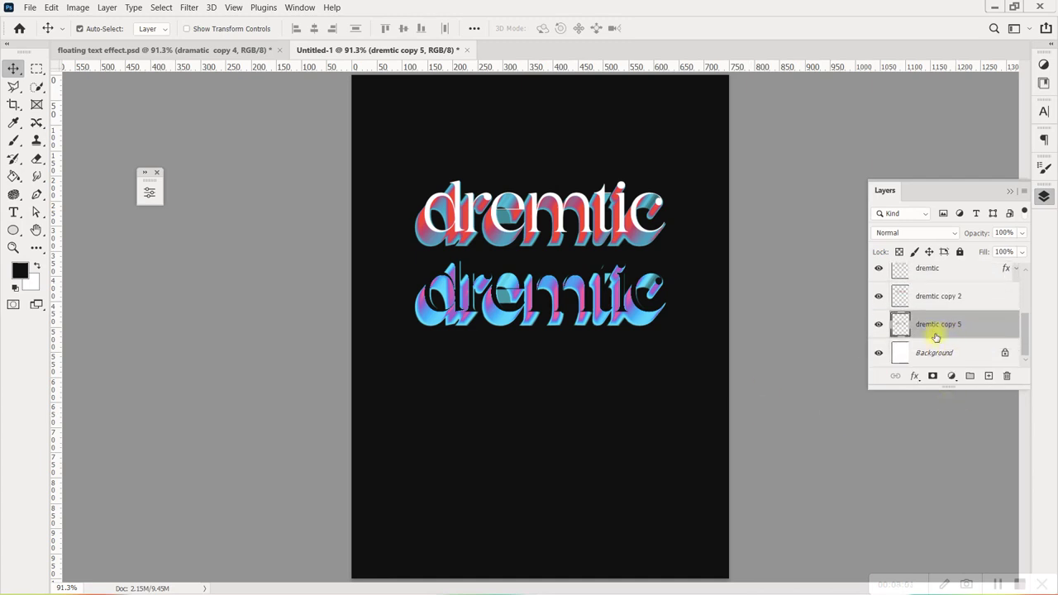
scroll(961, 334, up, 2)
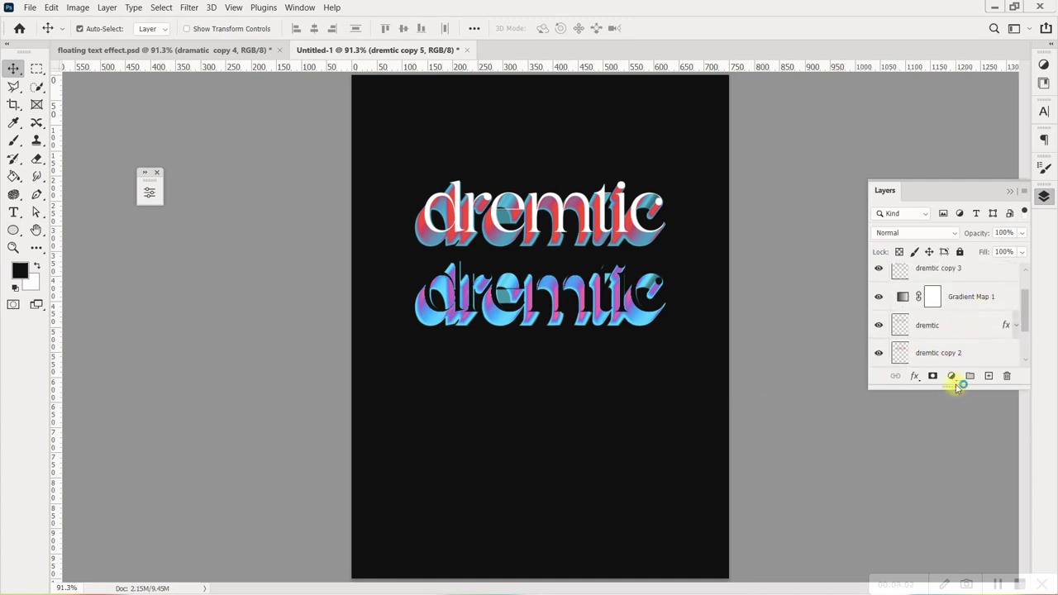
drag(955, 390, 955, 471)
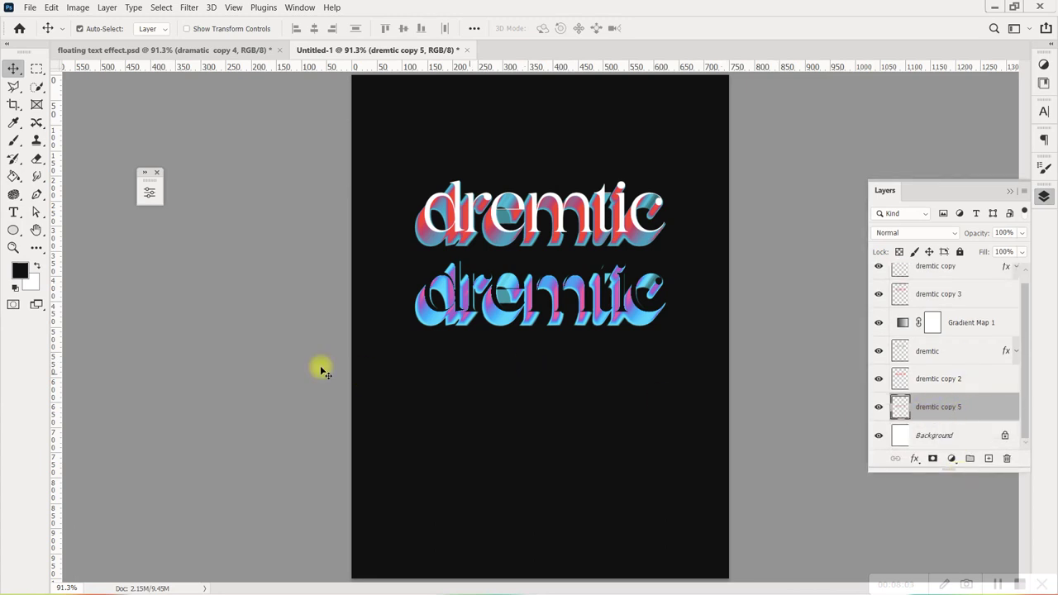
Select the Smudge tool at 90% strength and test-smudge the lower d
click(36, 176)
right_click(37, 176)
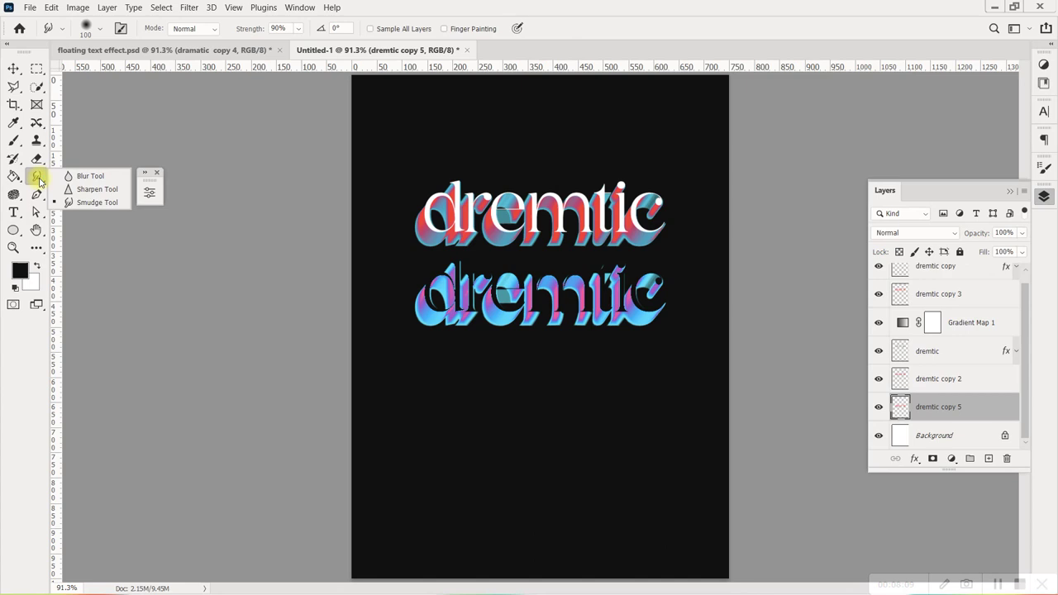
click(106, 202)
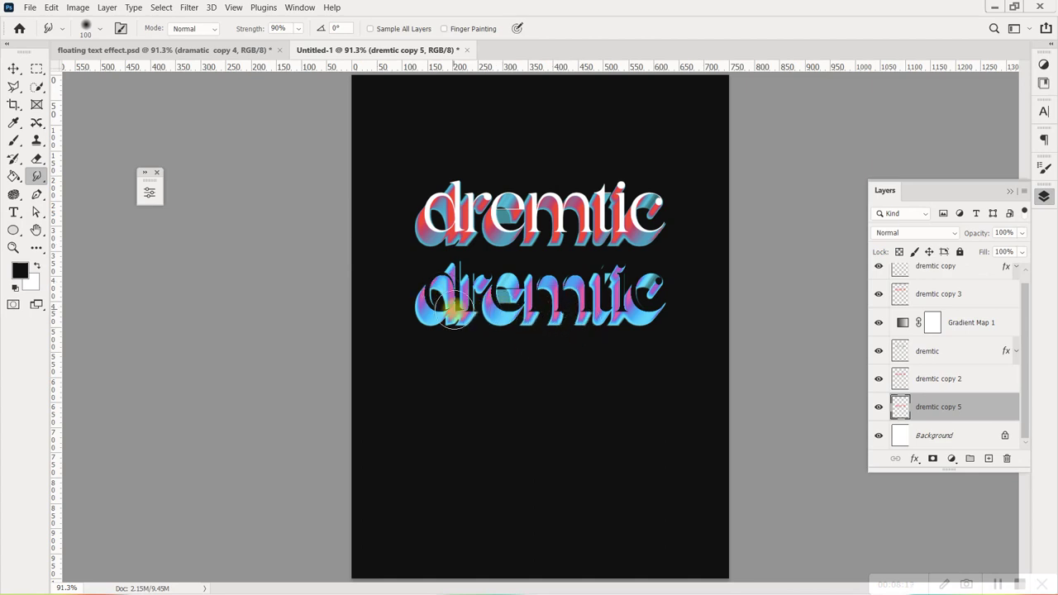
drag(454, 310, 455, 304)
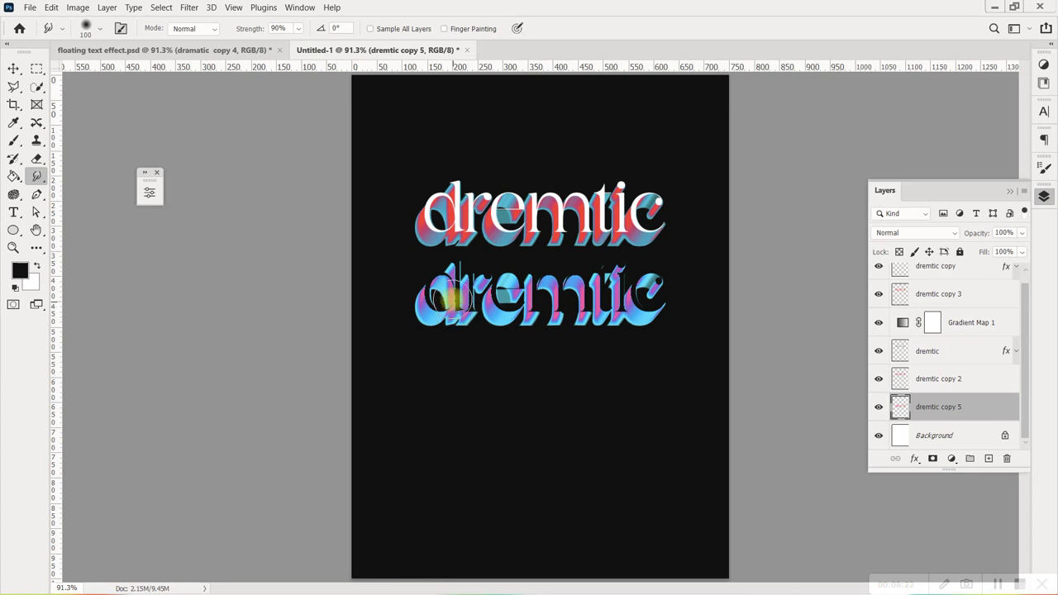
mouse_move(454, 309)
mouse_down()
mouse_move(427, 541)
mouse_move(429, 310)
mouse_up()
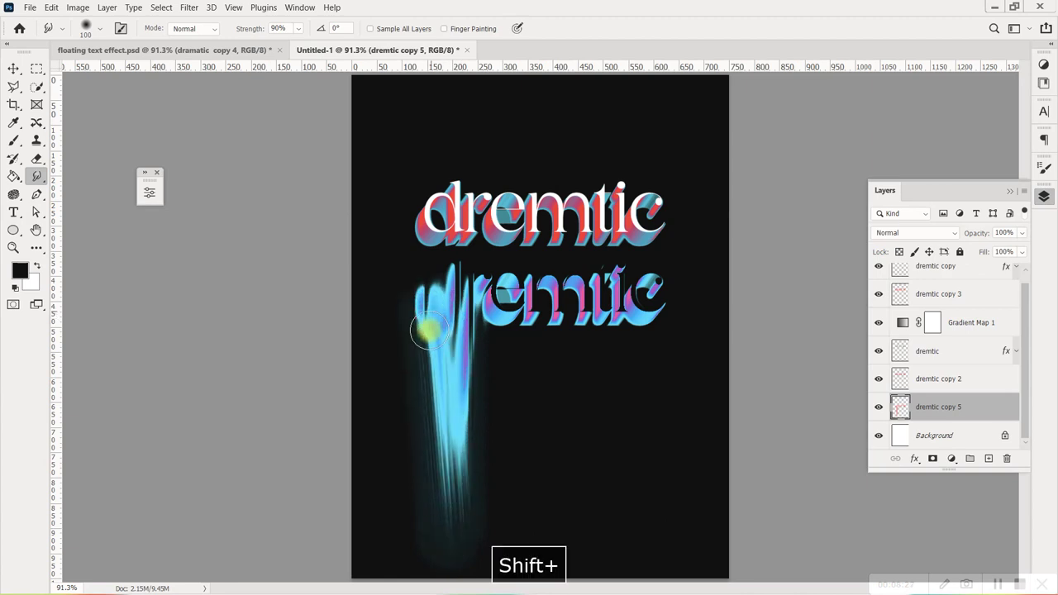
key(ctrl+z)
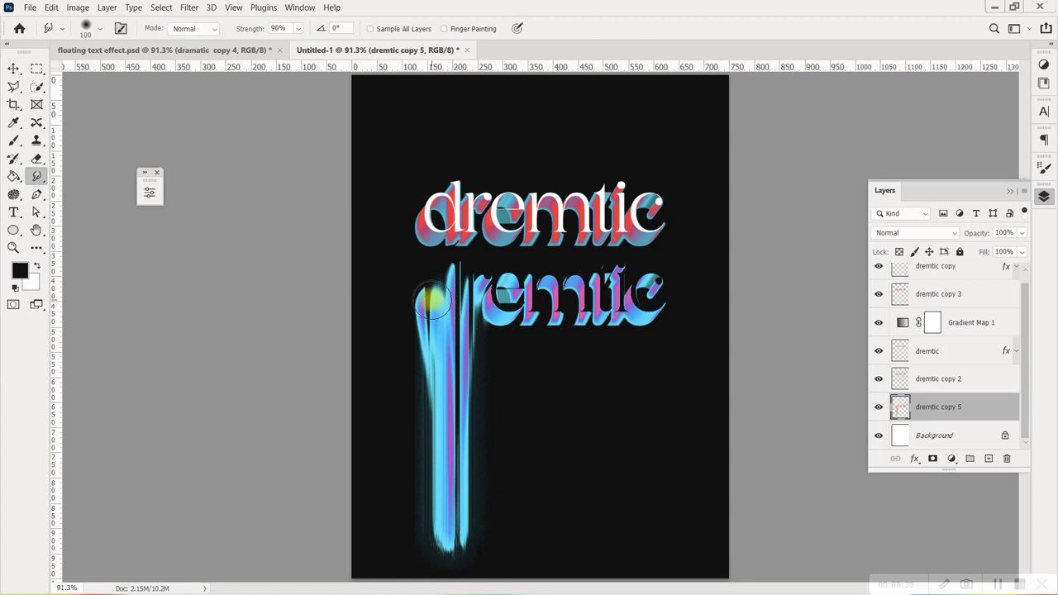
Smudge the lower d, r and m down into long vertical trails reaching the page bottom
drag(431, 304, 441, 543)
mouse_move(492, 303)
mouse_down()
mouse_move(473, 291)
mouse_move(488, 541)
mouse_up()
drag(519, 287, 510, 550)
drag(559, 295, 550, 548)
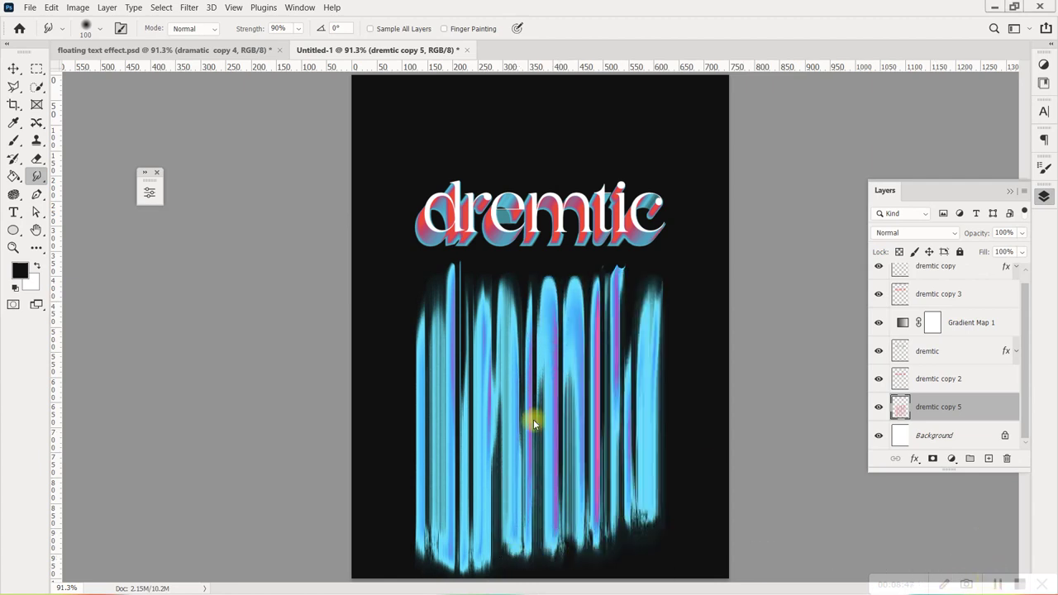
key(space)
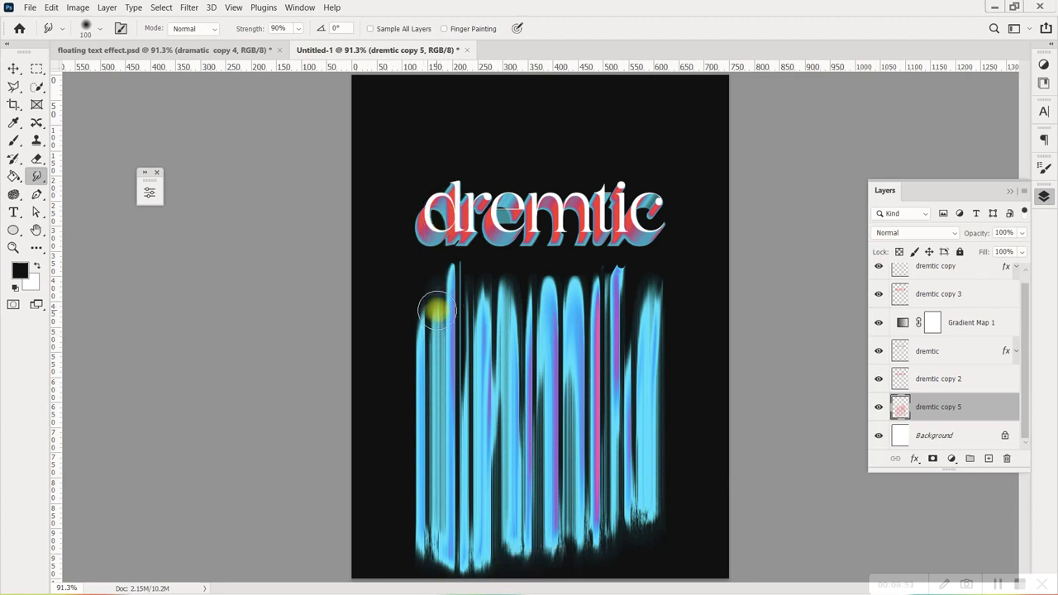
Smudge the streak tops upward above the white lettering to an even edge, undoing stray strokes
mouse_move(436, 312)
mouse_down()
mouse_move(482, 311)
mouse_move(479, 236)
mouse_move(448, 243)
mouse_move(490, 307)
mouse_move(519, 305)
mouse_move(524, 229)
mouse_move(548, 293)
mouse_move(578, 267)
mouse_move(605, 217)
mouse_move(642, 297)
mouse_move(626, 322)
mouse_move(456, 389)
mouse_move(496, 441)
mouse_move(559, 444)
mouse_move(628, 489)
mouse_move(657, 537)
mouse_up()
mouse_move(430, 331)
mouse_down()
mouse_move(435, 240)
mouse_move(496, 162)
mouse_move(614, 354)
mouse_up()
key(ctrl+z)
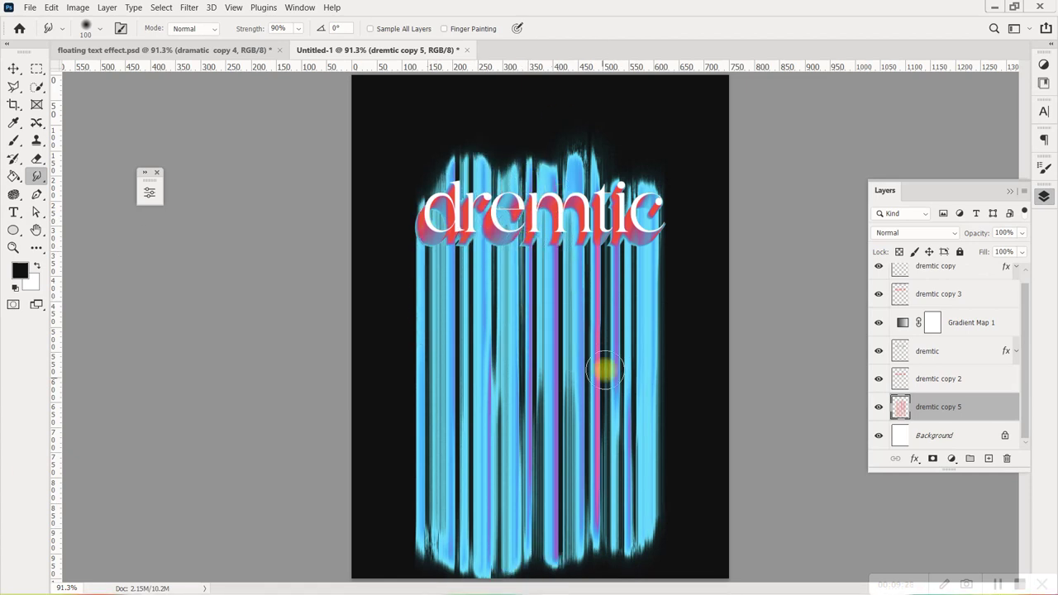
drag(609, 396, 611, 133)
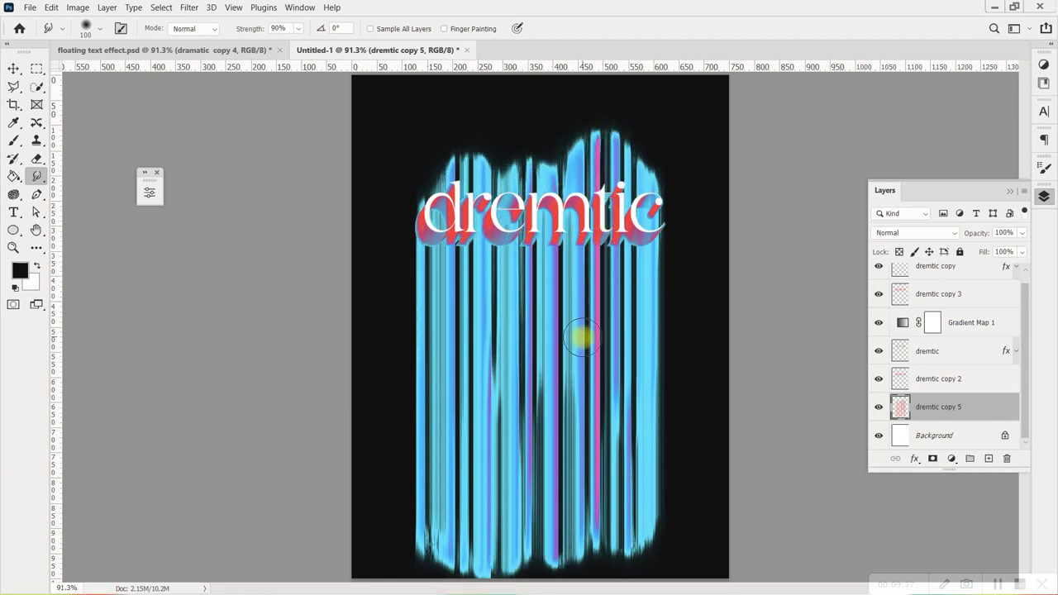
drag(448, 288, 442, 153)
drag(633, 264, 645, 144)
drag(435, 327, 435, 144)
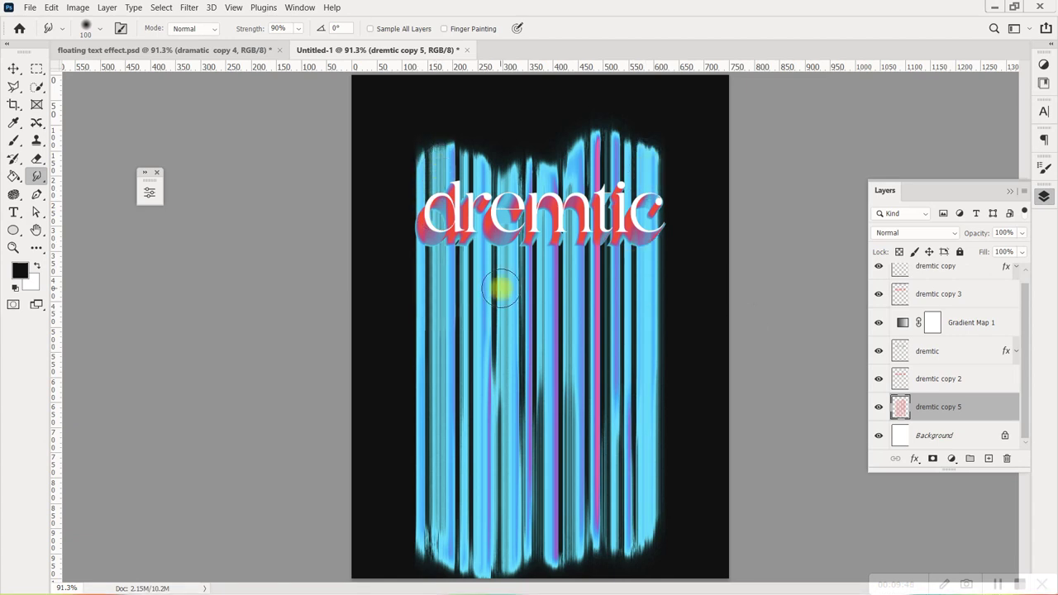
drag(501, 289, 513, 157)
drag(626, 279, 633, 136)
key(ctrl+z)
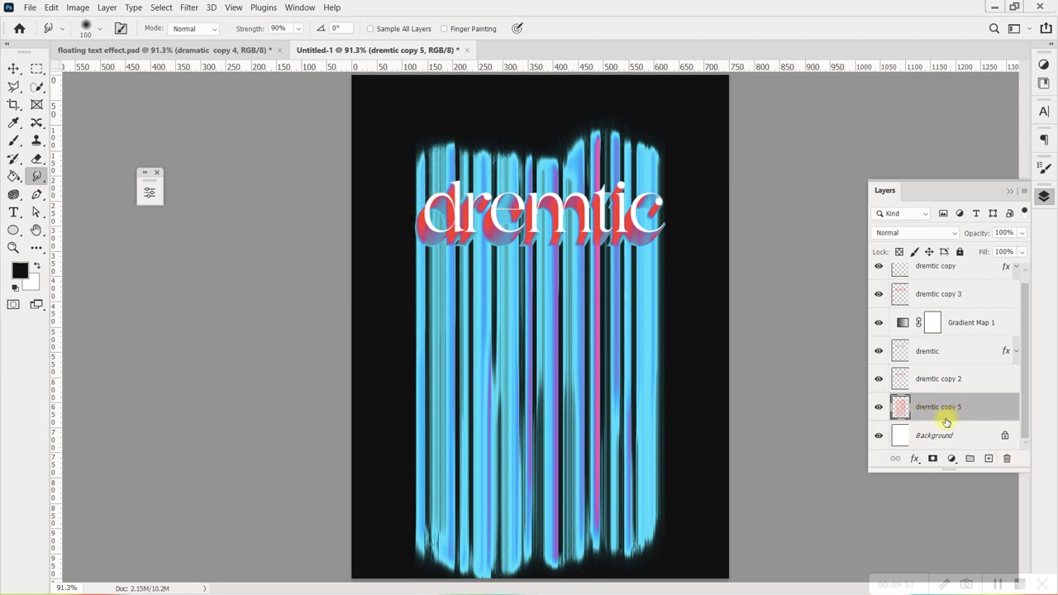
Mask dremtic copy 5 and paint black with an enlarged brush over the streak tops
click(933, 459)
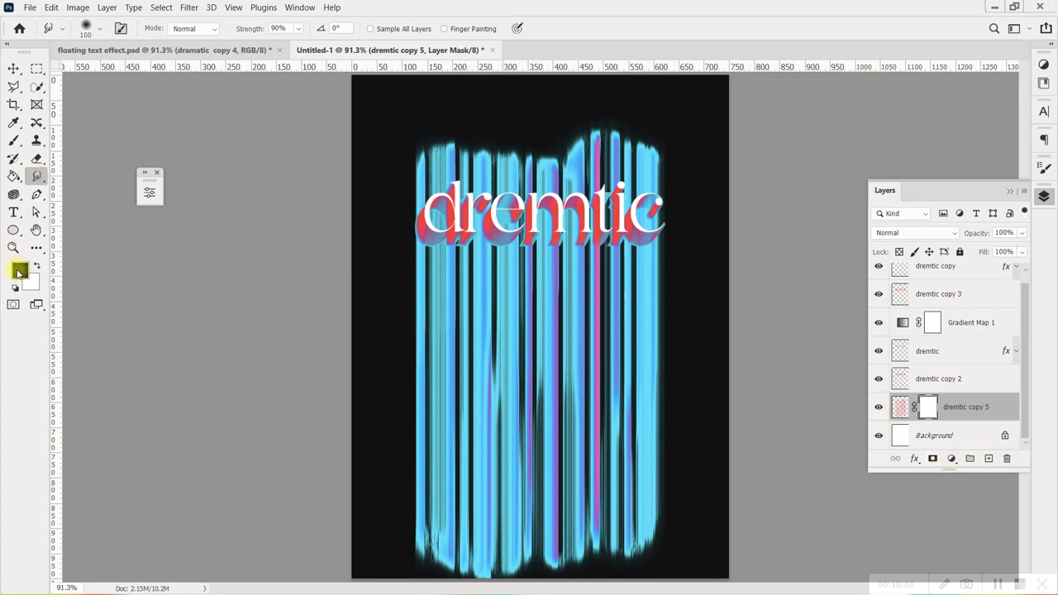
click(11, 141)
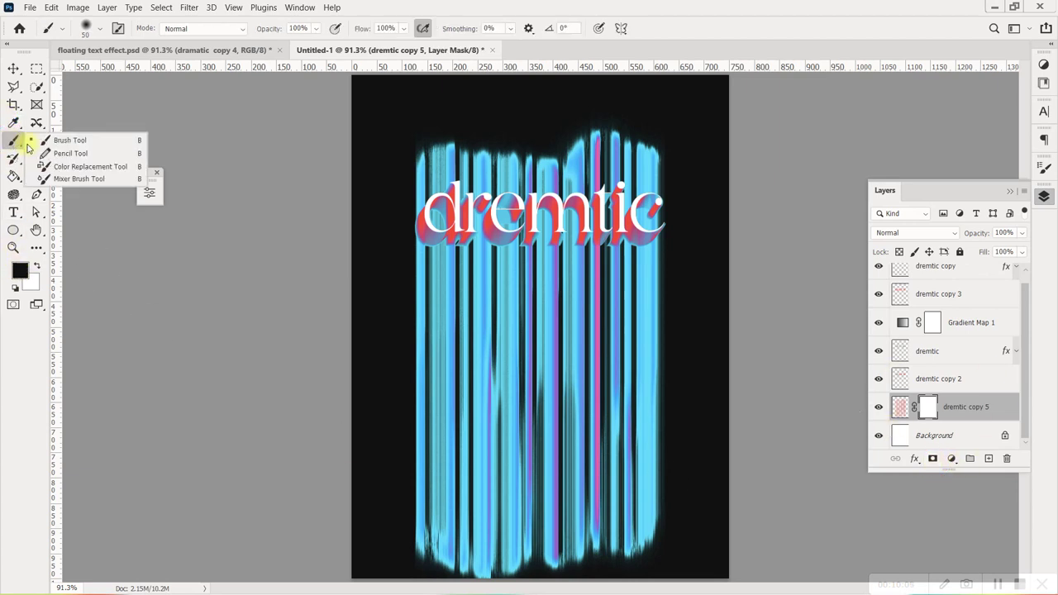
click(79, 143)
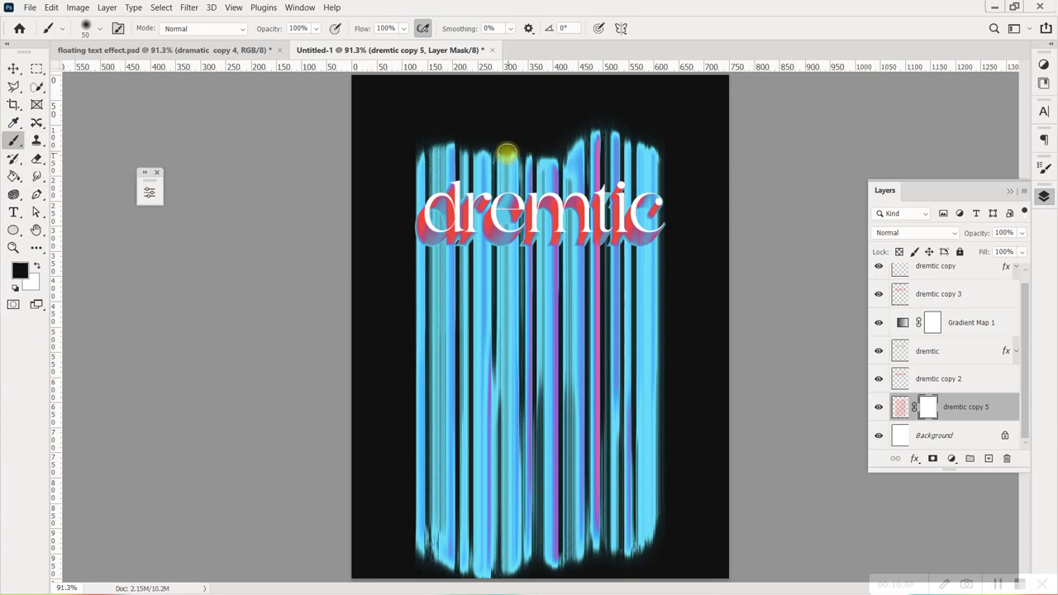
key(bracketright)
key(bracketright)
key(bracketright)
mouse_move(507, 153)
mouse_down()
mouse_move(406, 170)
mouse_move(422, 159)
mouse_move(436, 176)
mouse_move(410, 194)
mouse_move(454, 170)
mouse_move(496, 170)
mouse_move(439, 146)
mouse_move(522, 175)
mouse_move(606, 166)
mouse_move(668, 182)
mouse_move(619, 141)
mouse_move(439, 156)
mouse_move(630, 143)
mouse_move(631, 179)
mouse_move(638, 156)
mouse_move(460, 169)
mouse_up()
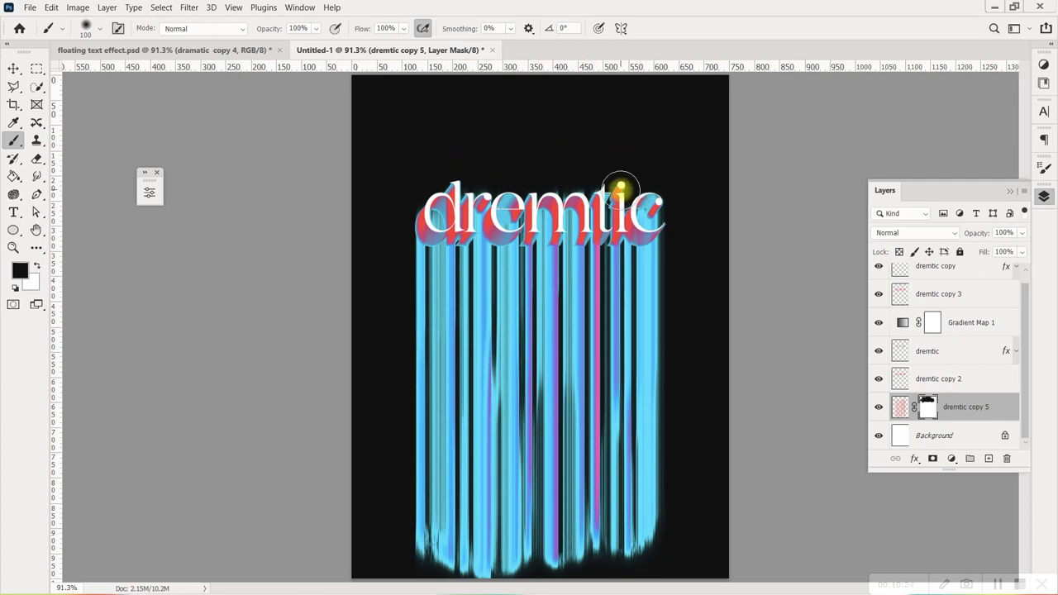
Zoom in on the letters, set the brush to size 40 and the paint colour to white
scroll(611, 182, up, 5)
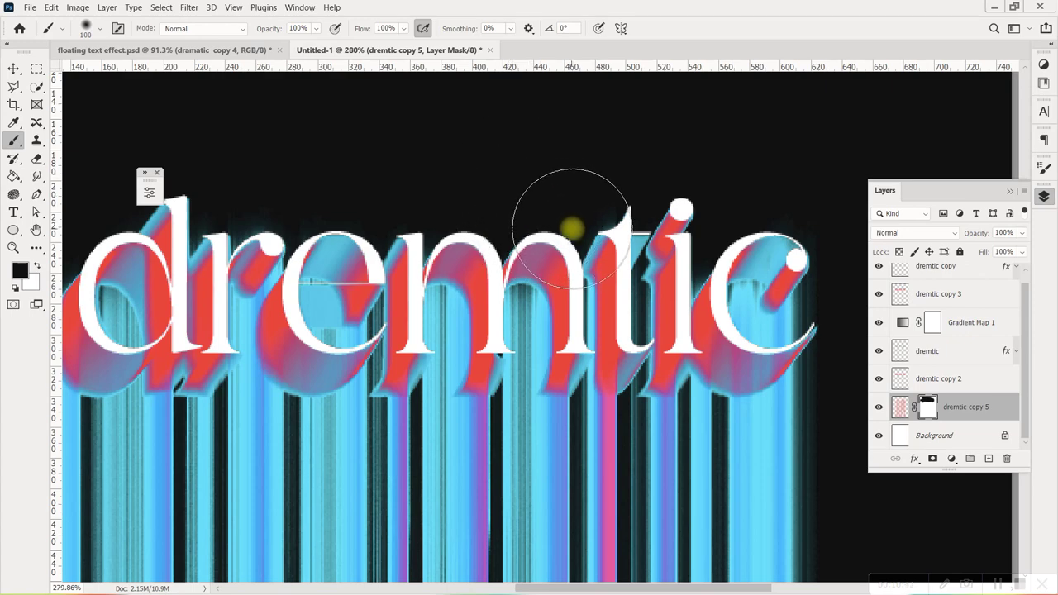
scroll(572, 228, up, 5)
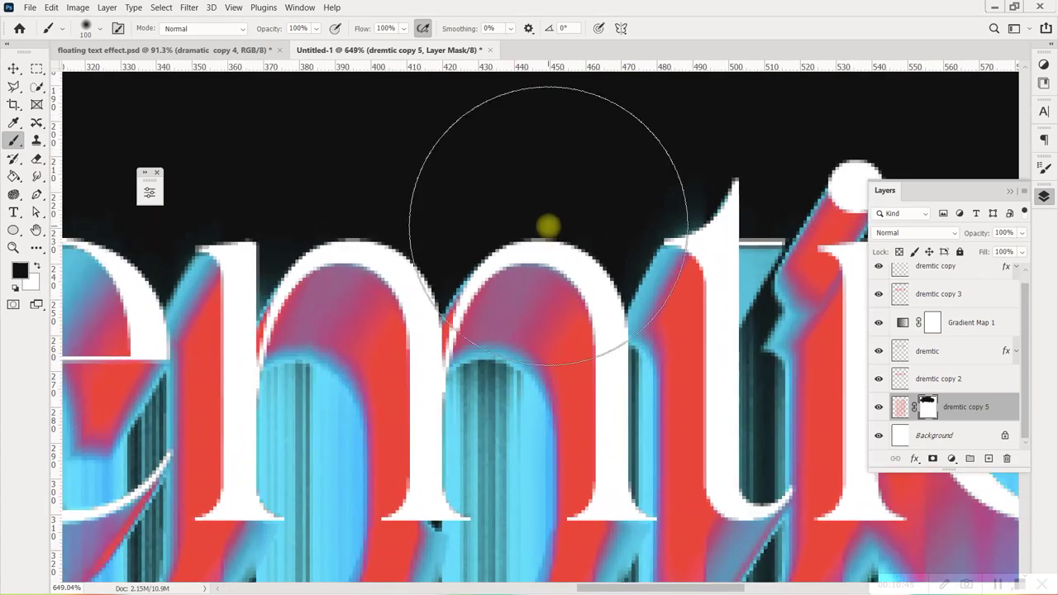
scroll(552, 223, down, 2)
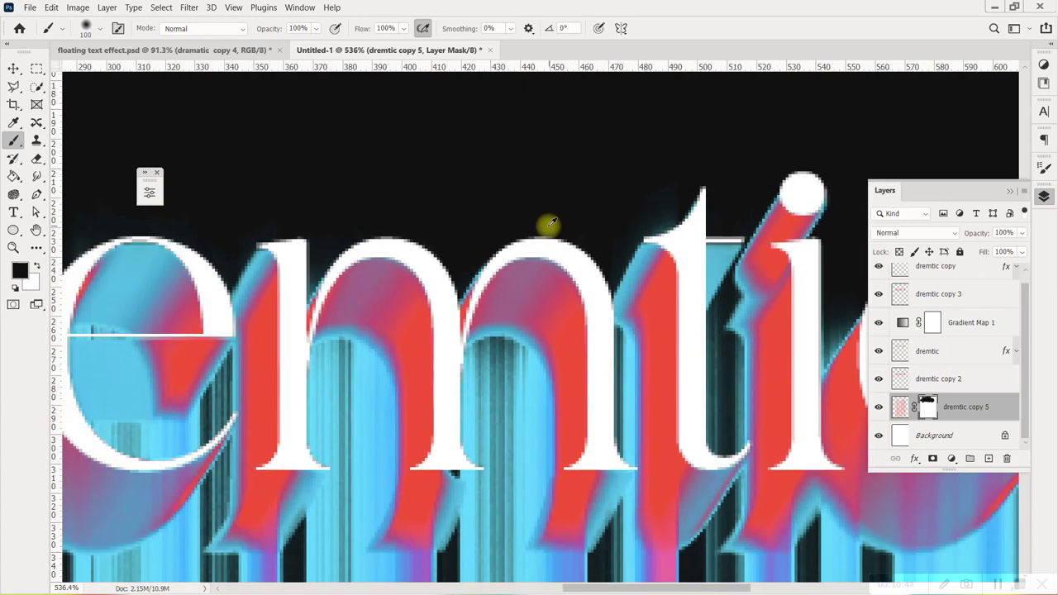
scroll(552, 223, down, 3)
scroll(552, 224, down, 3)
scroll(552, 223, up, 2)
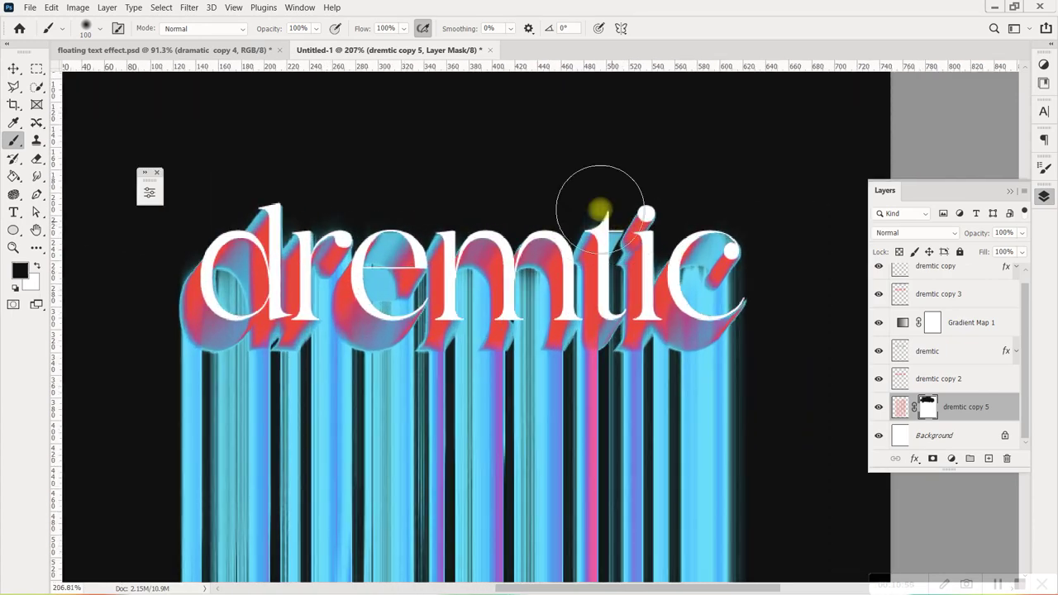
scroll(588, 203, up, 3)
scroll(590, 203, up, 2)
scroll(595, 186, down, 3)
scroll(538, 220, up, 1)
scroll(560, 236, down, 1)
scroll(516, 217, down, 2)
scroll(272, 211, up, 1)
scroll(446, 207, up, 1)
key(bracketleft)
key(bracketleft)
key(bracketleft)
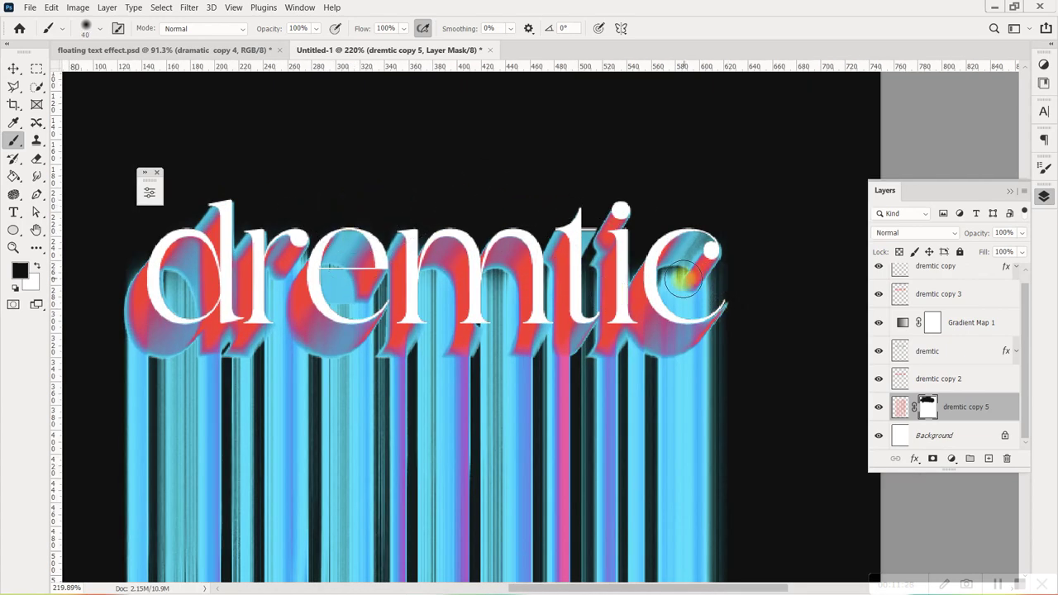
key(x)
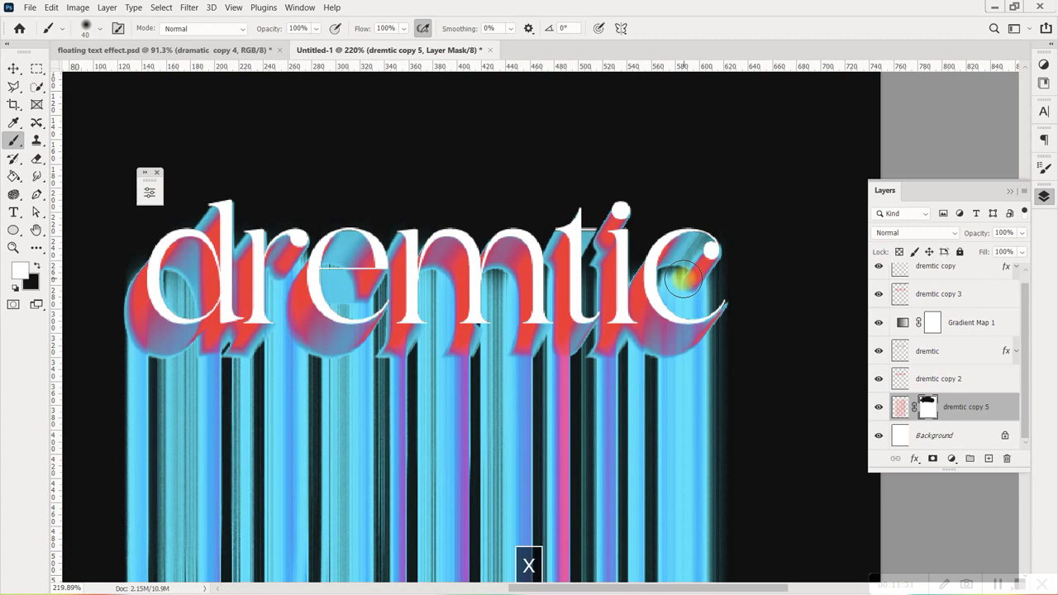
click(20, 271)
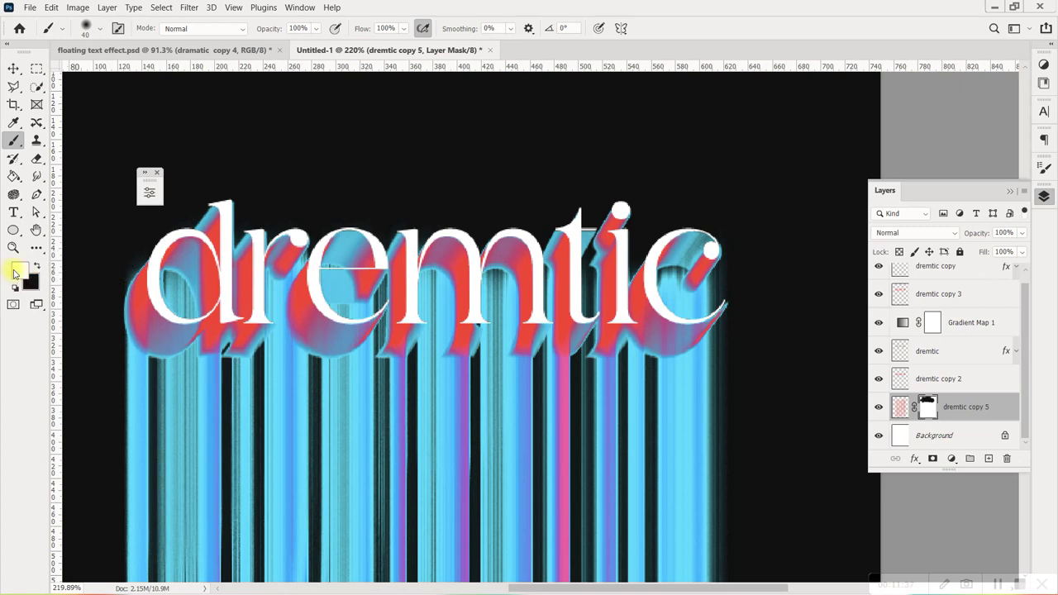
Paint white on the mask around the c to restore its glow, then return to black
click(670, 259)
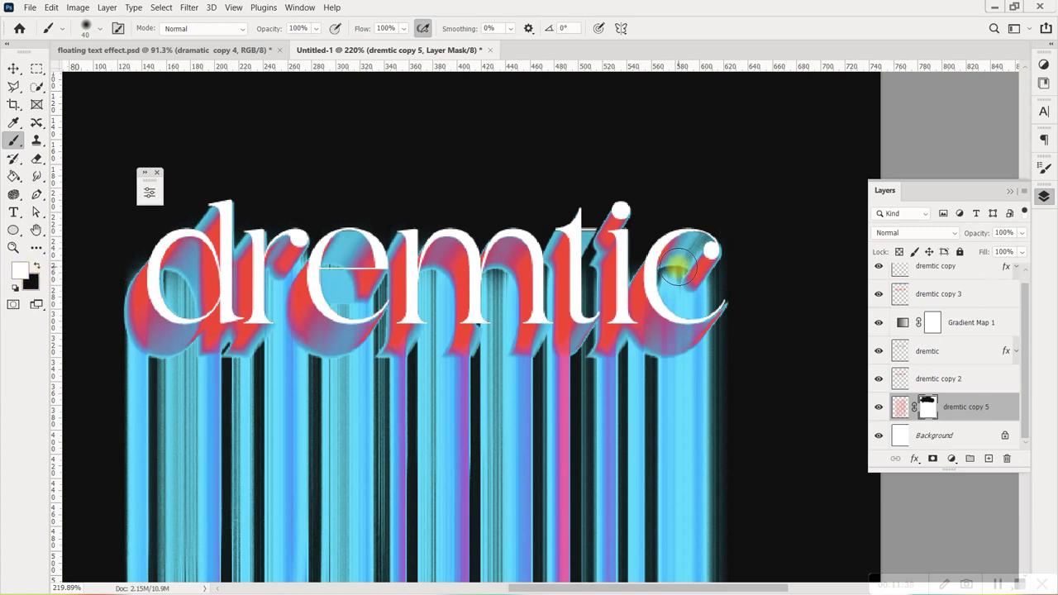
drag(676, 266, 708, 248)
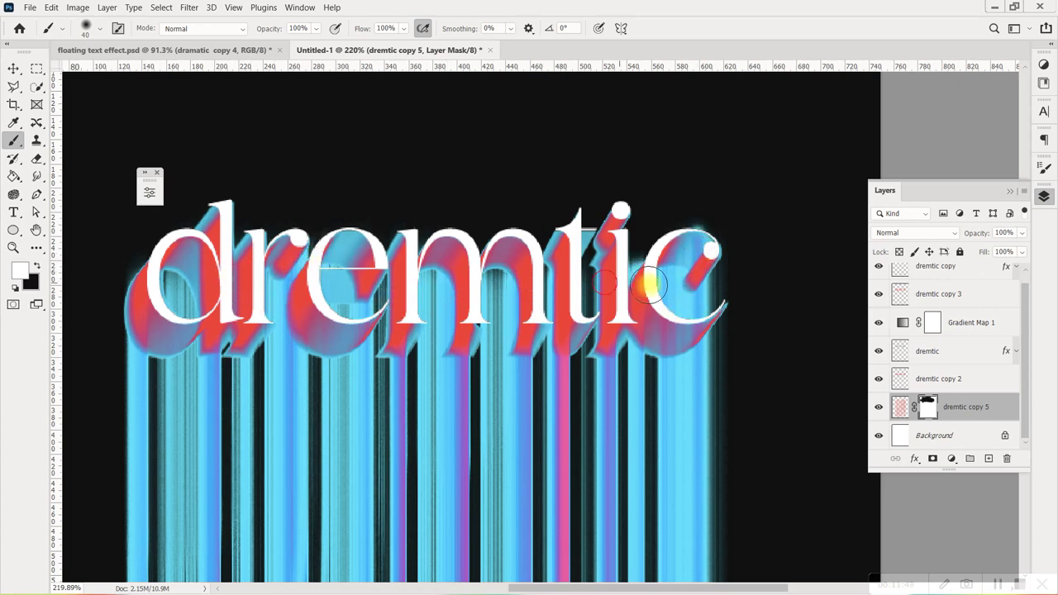
key(x)
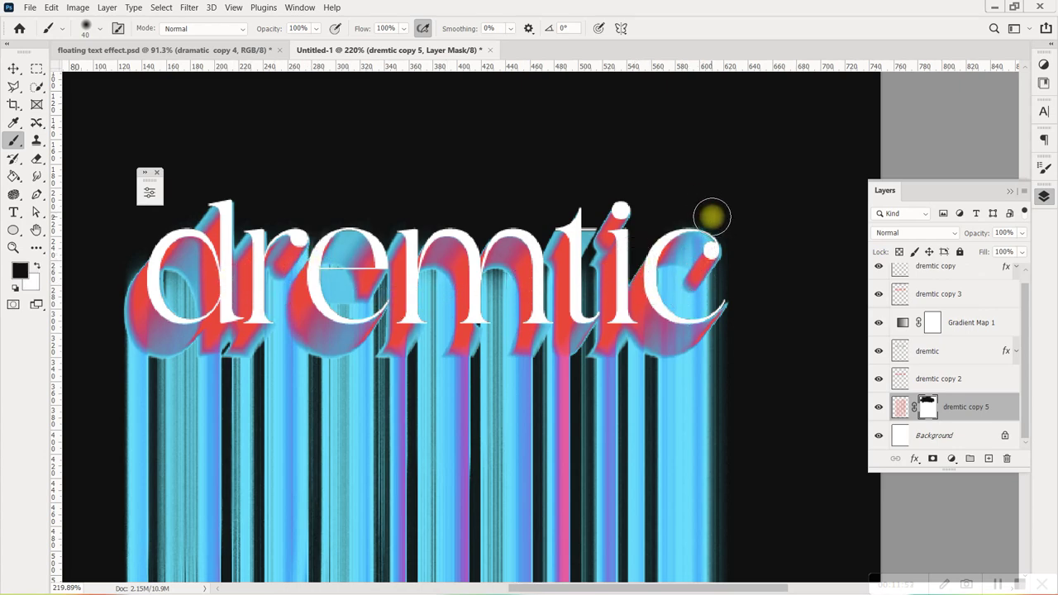
scroll(397, 206, down, 5)
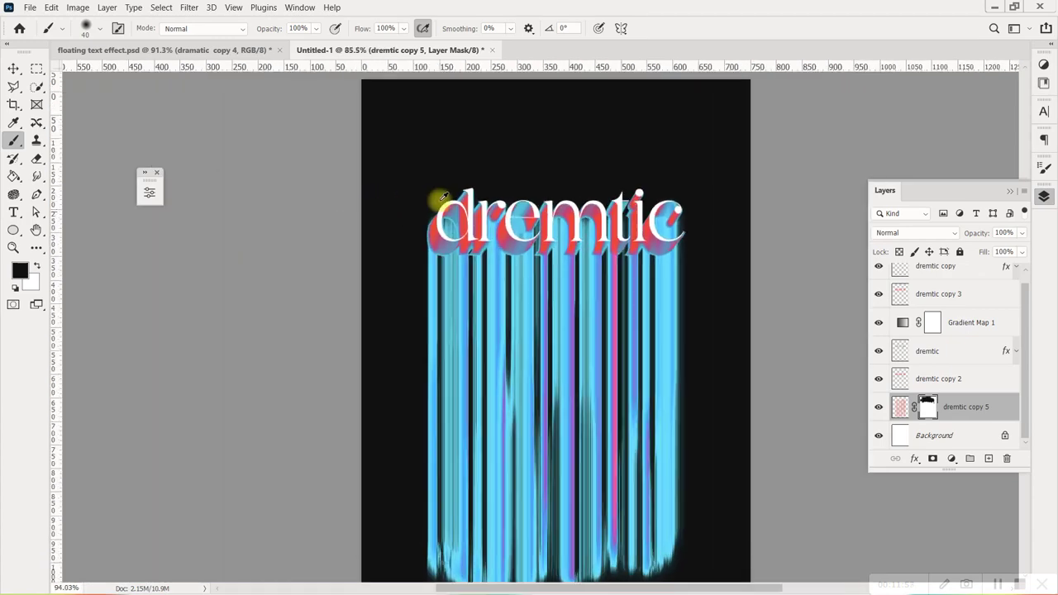
scroll(367, 209, up, 6)
scroll(377, 206, down, 5)
scroll(579, 196, up, 1)
scroll(471, 239, down, 4)
click(13, 68)
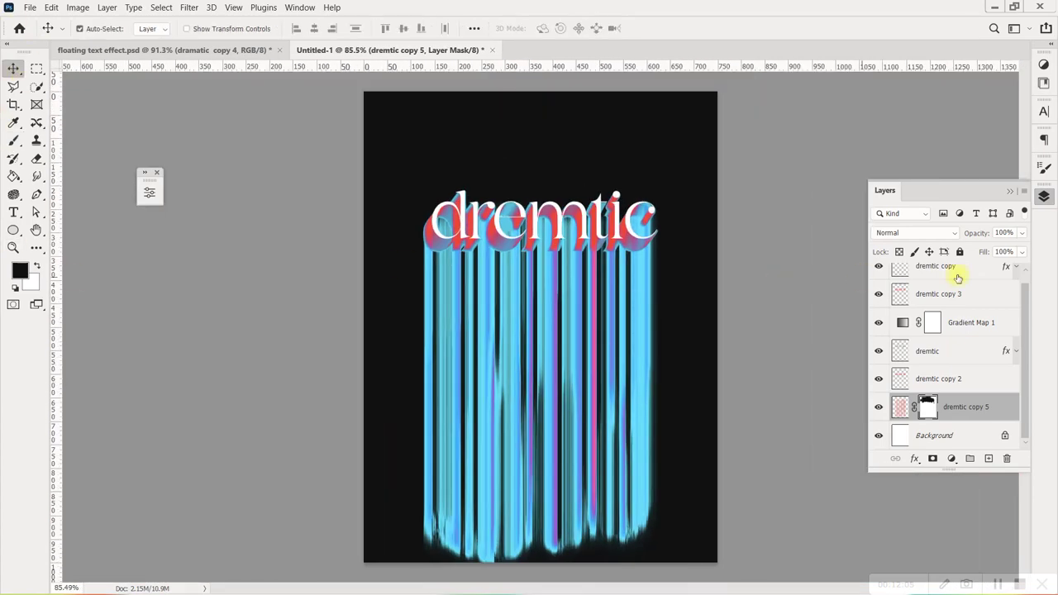
Give the top dremtic copy layer a white 3 px outside Stroke effect
scroll(984, 331, up, 1)
click(951, 280)
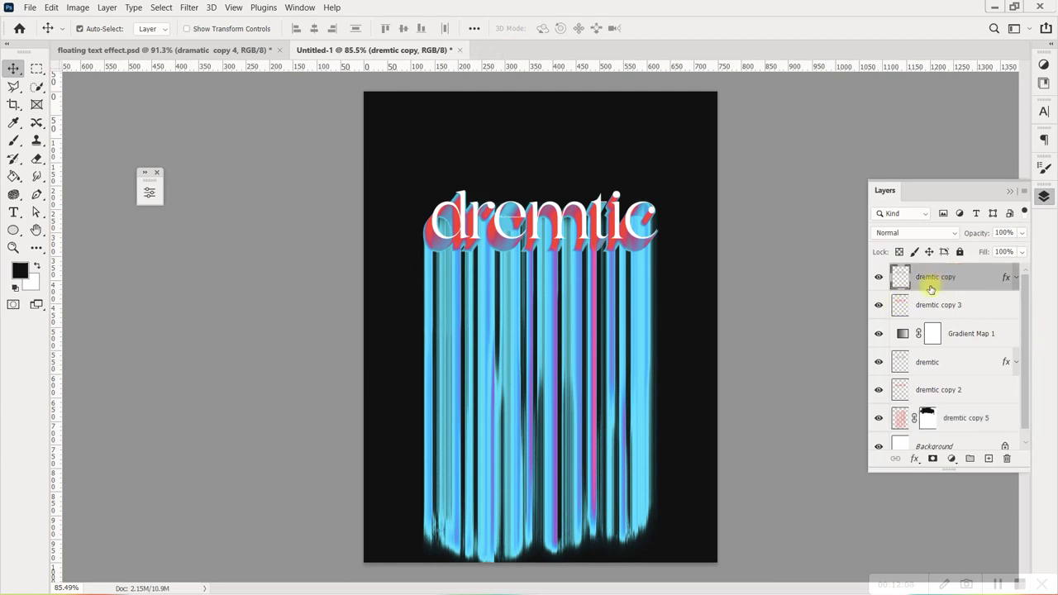
click(879, 280)
click(879, 280)
click(916, 459)
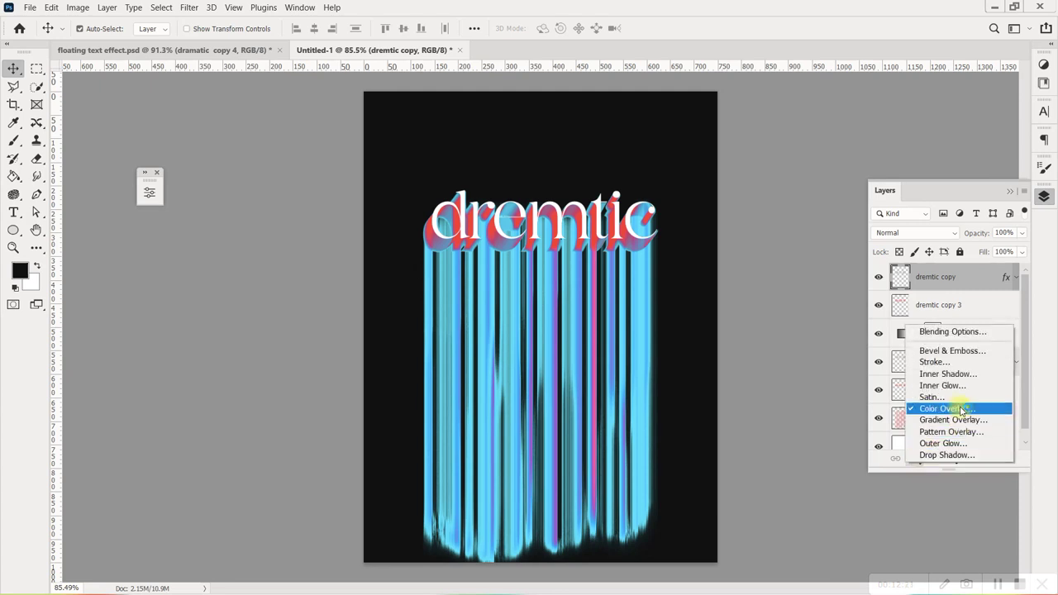
click(964, 363)
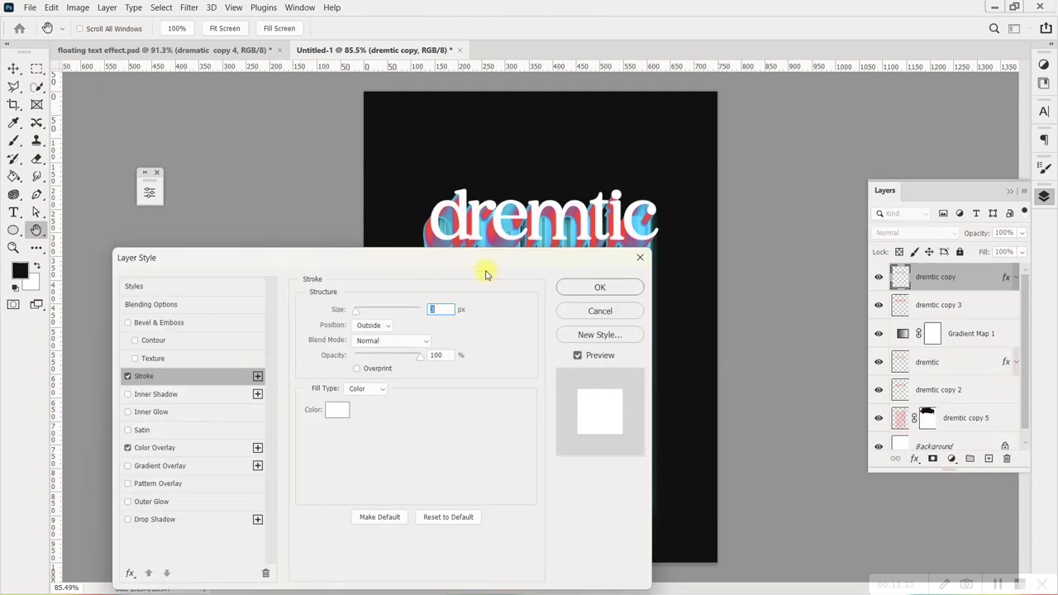
click(600, 286)
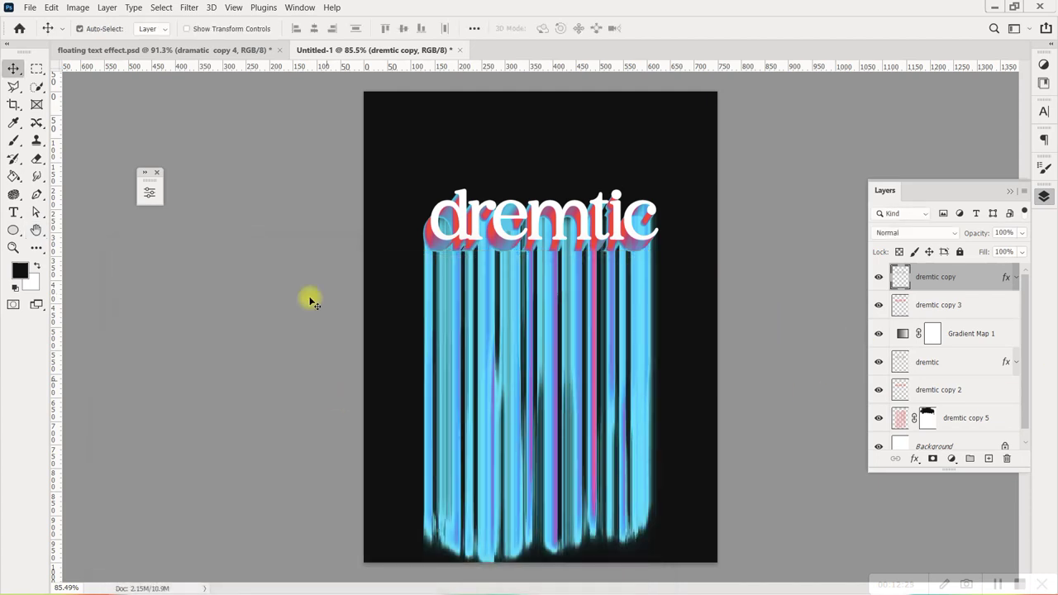
key(ctrl+0)
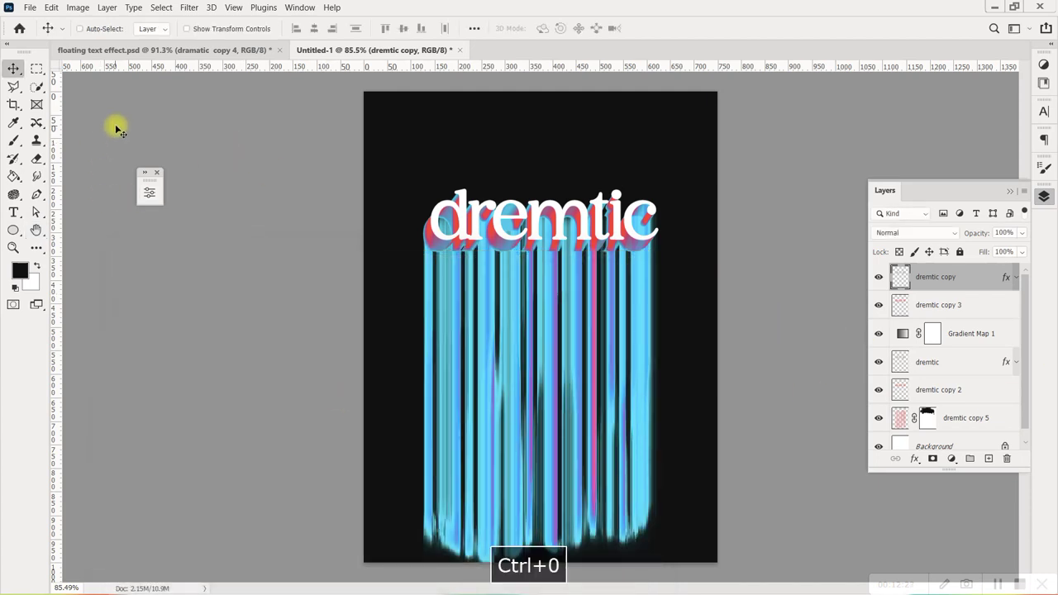